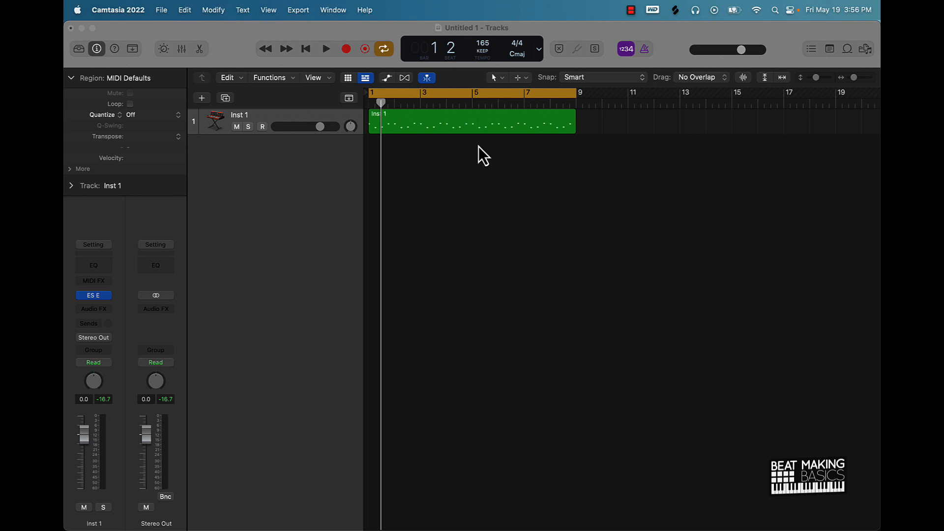
# Step: Play through the eight-bar Inst 1 melody region and stop the playback
pyautogui.scroll(-5, 479, 147)
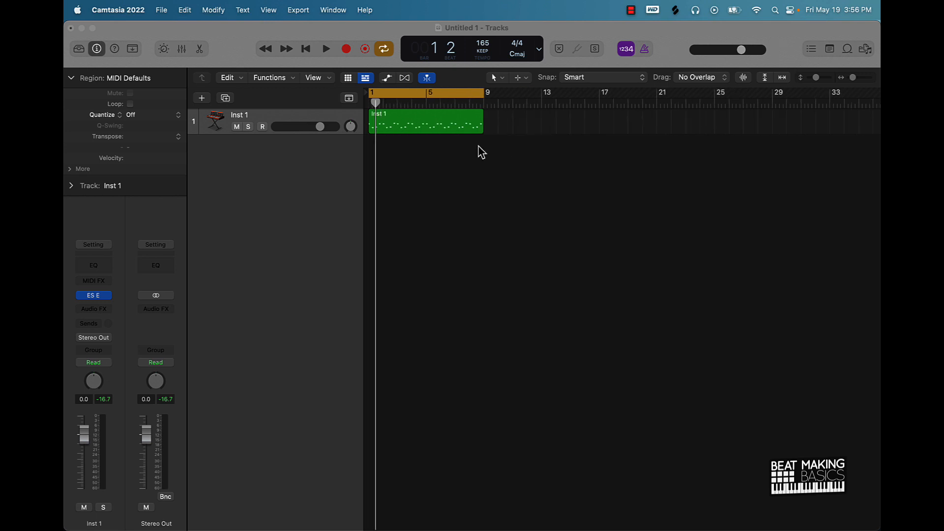
pyautogui.hscroll(-1, 476, 146)
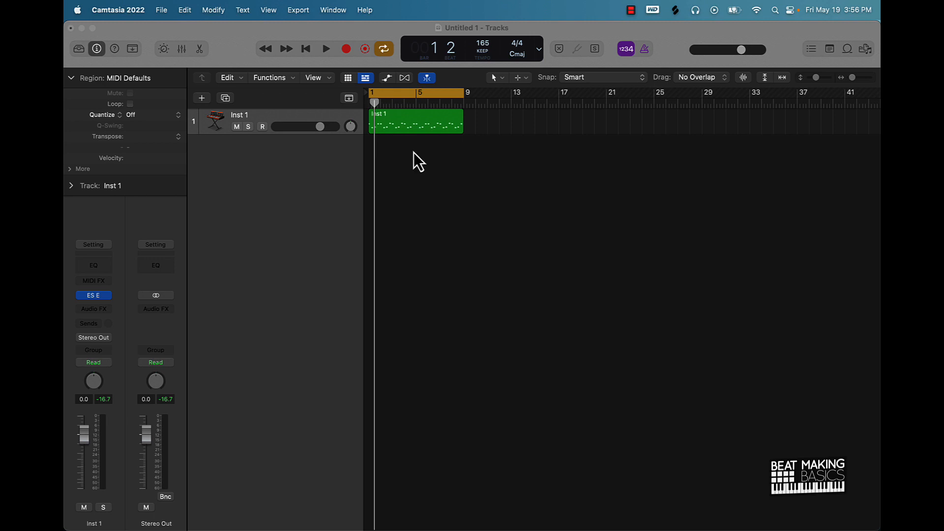
pyautogui.click(414, 154)
pyautogui.press('space')
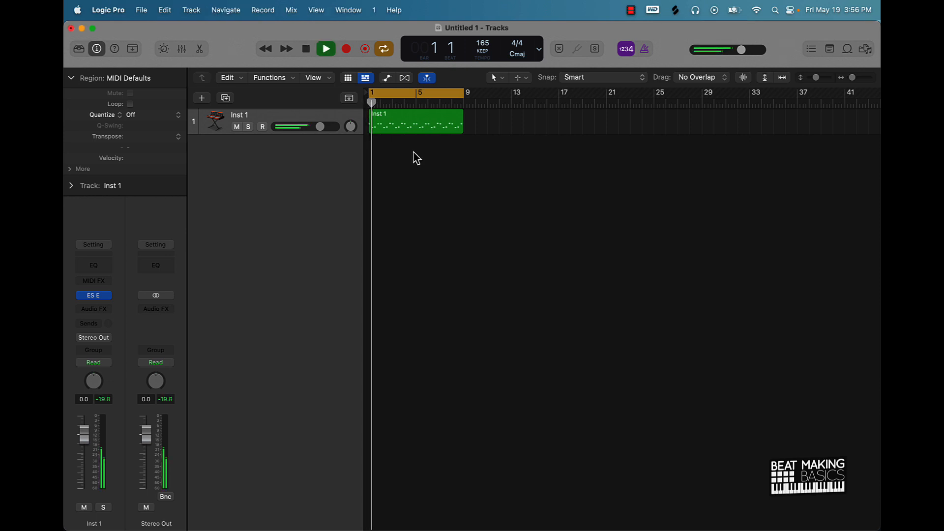
pyautogui.scroll(-5, 414, 151)
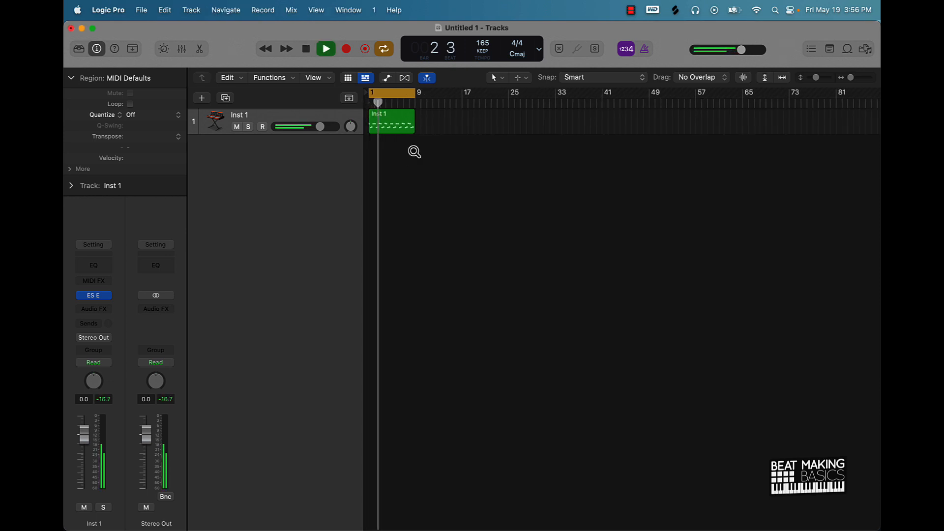
pyautogui.scroll(8, 414, 151)
pyautogui.scroll(3, 414, 152)
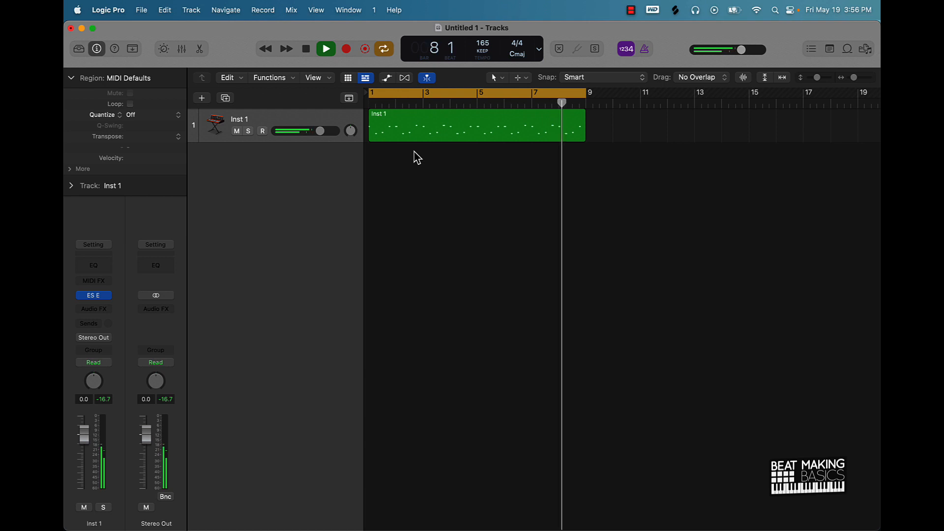
pyautogui.press('space')
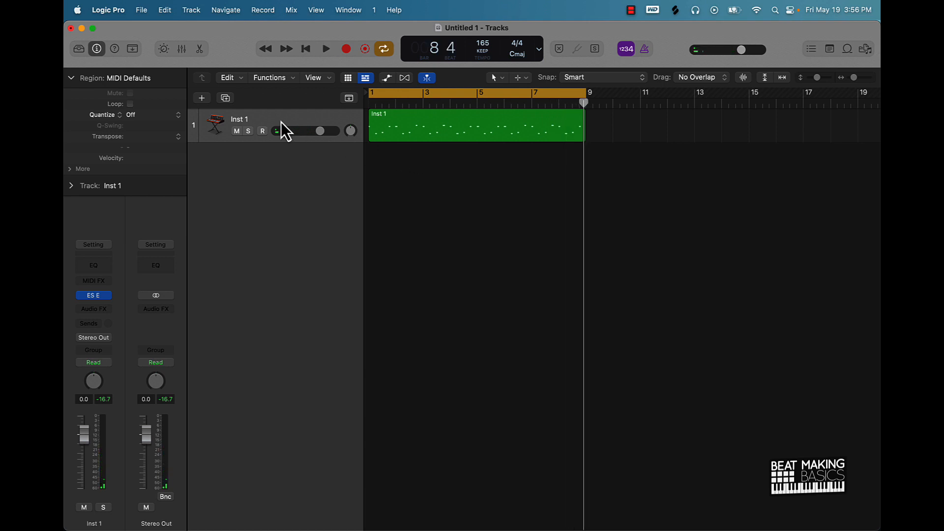
# Step: Create one software instrument track using Quick Sampler (Single Sample) in stereo and move its plug-in window below the tracks
pyautogui.click(202, 103)
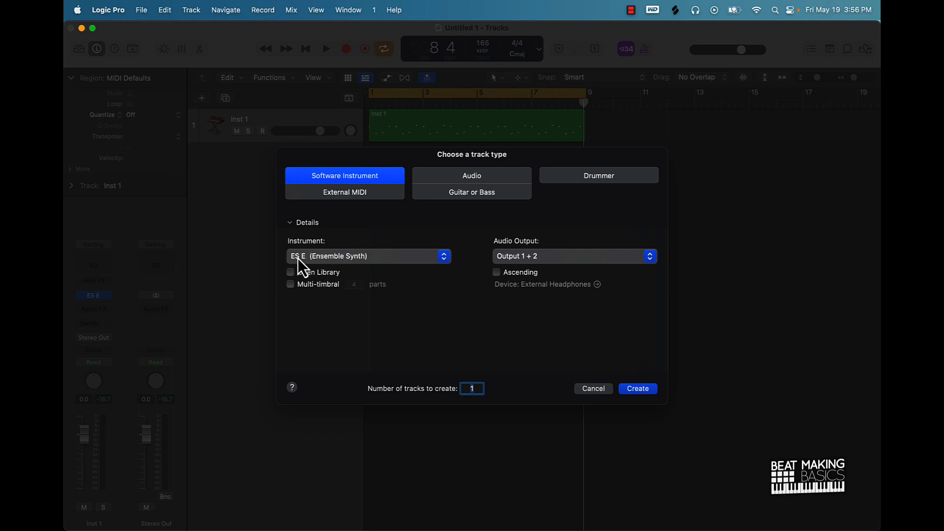
pyautogui.click(347, 261)
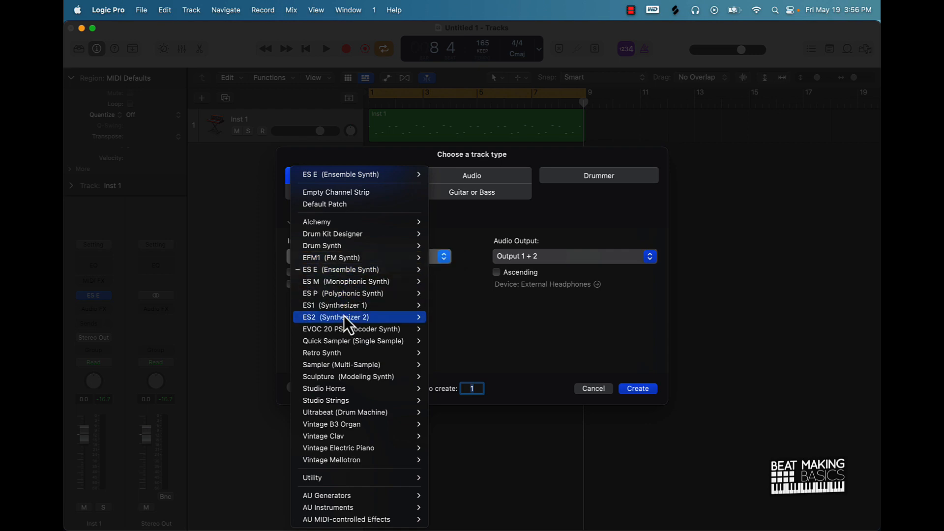
pyautogui.moveTo(348, 342)
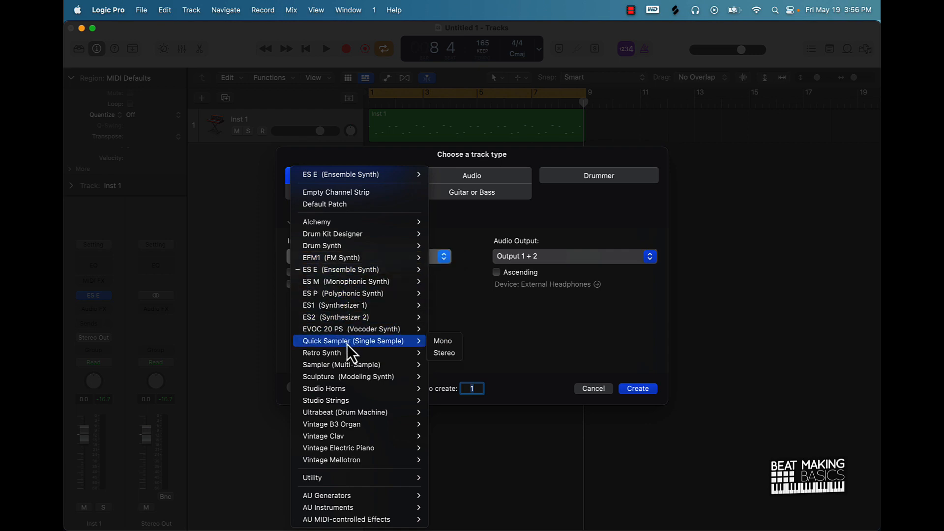
pyautogui.click(445, 353)
pyautogui.click(638, 390)
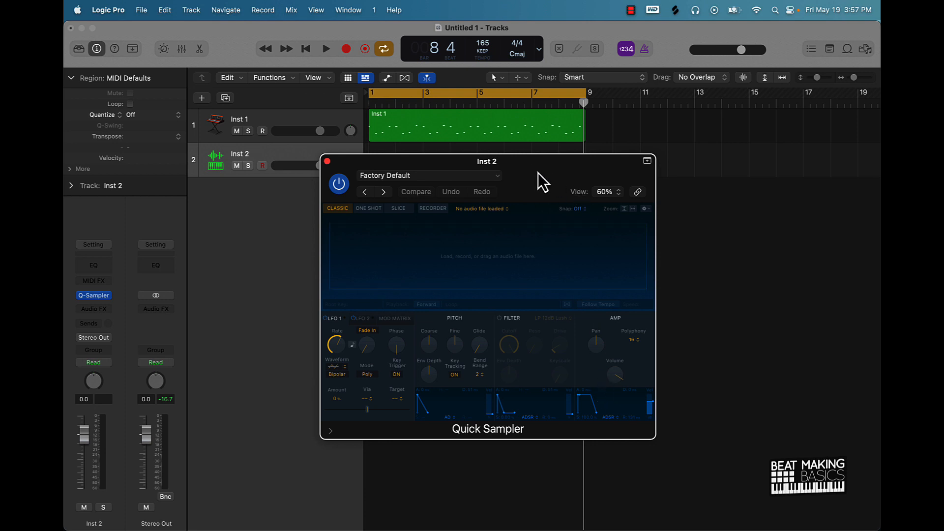
pyautogui.moveTo(537, 173); pyautogui.dragTo(414, 201)
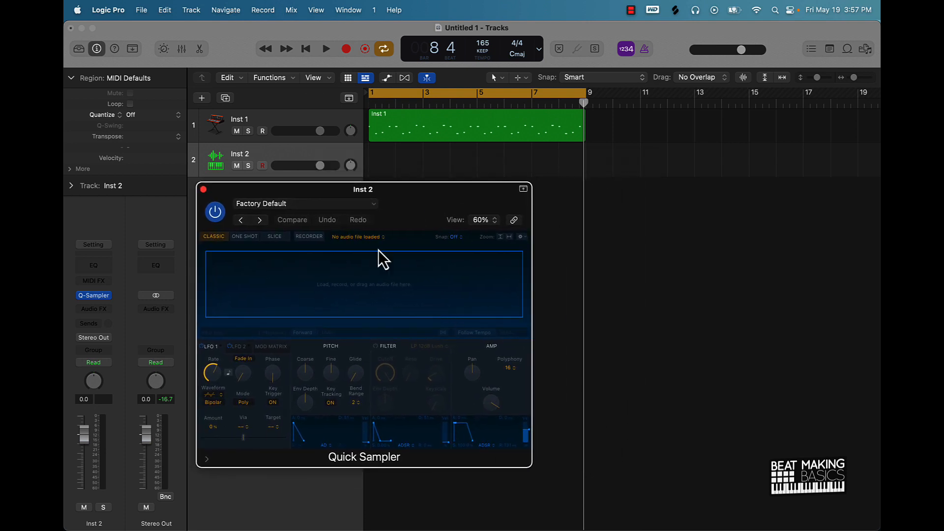
# Step: Switch to Splice and search the library's samples for 808
pyautogui.moveTo(348, 514)
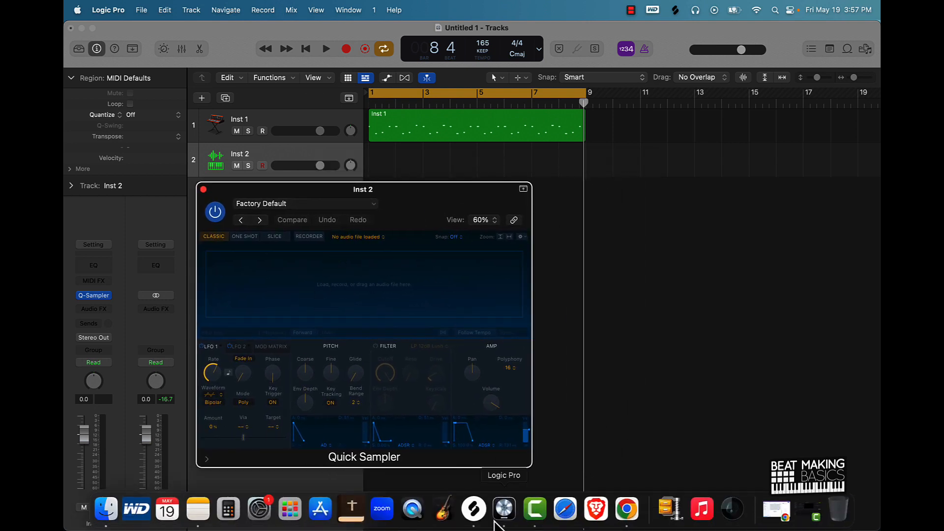
pyautogui.click(471, 514)
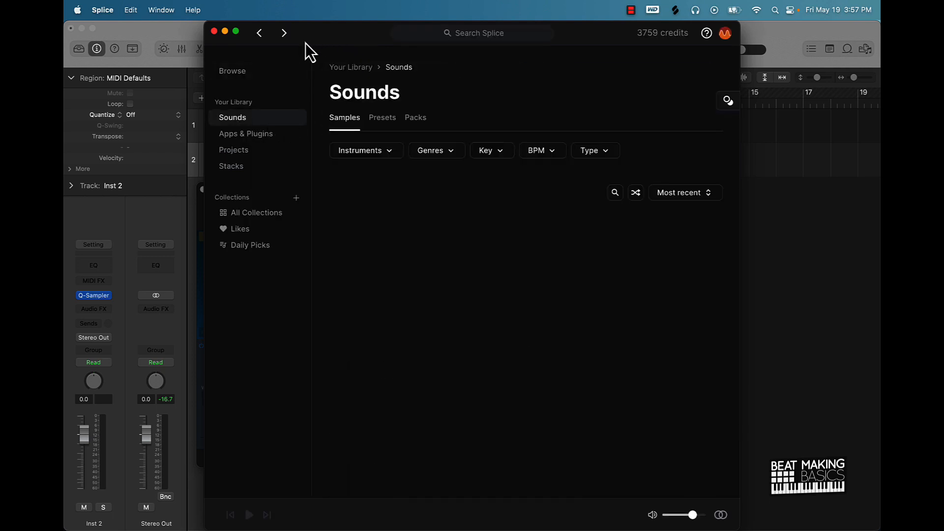
pyautogui.moveTo(313, 37); pyautogui.dragTo(361, 27)
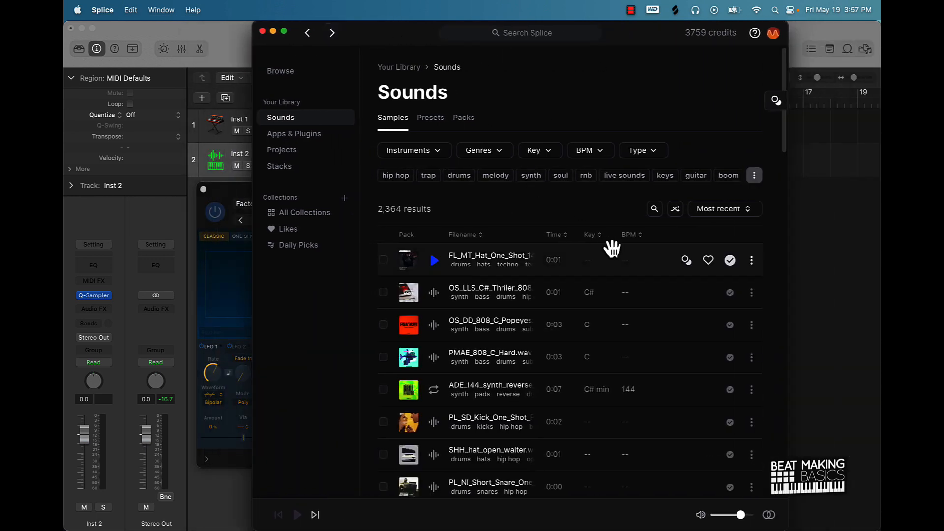
pyautogui.click(654, 209)
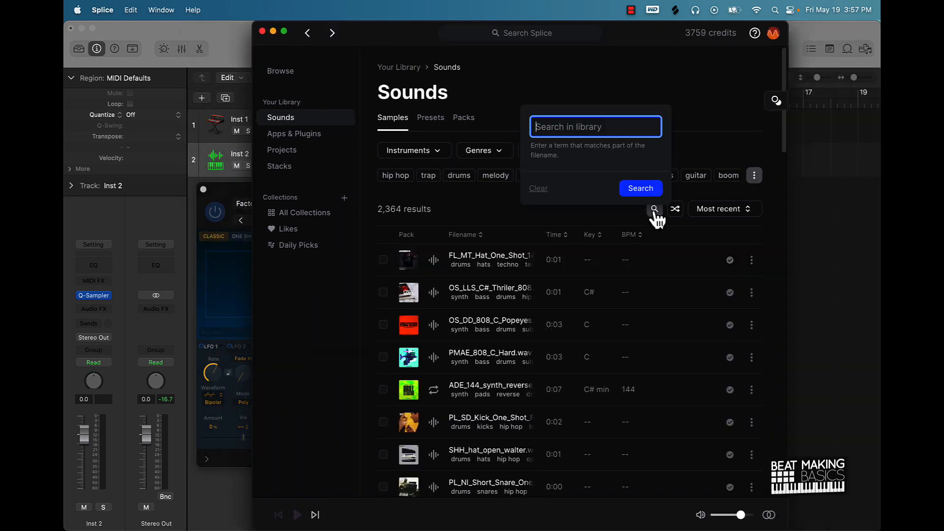
pyautogui.write('808')
pyautogui.press('Return')
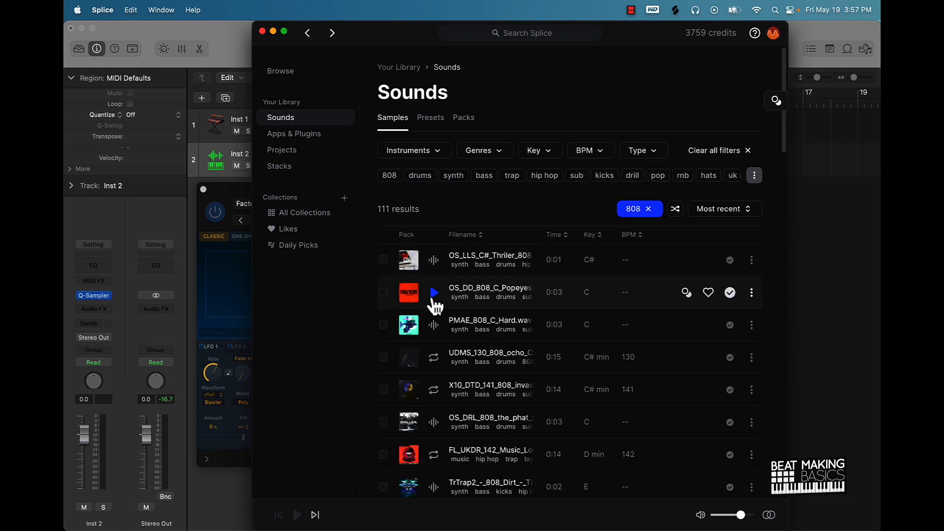
# Step: Audition several 808 samples and load OS_DRL_808_the_phat_C.wav into Quick Sampler on Inst 2
pyautogui.click(434, 292)
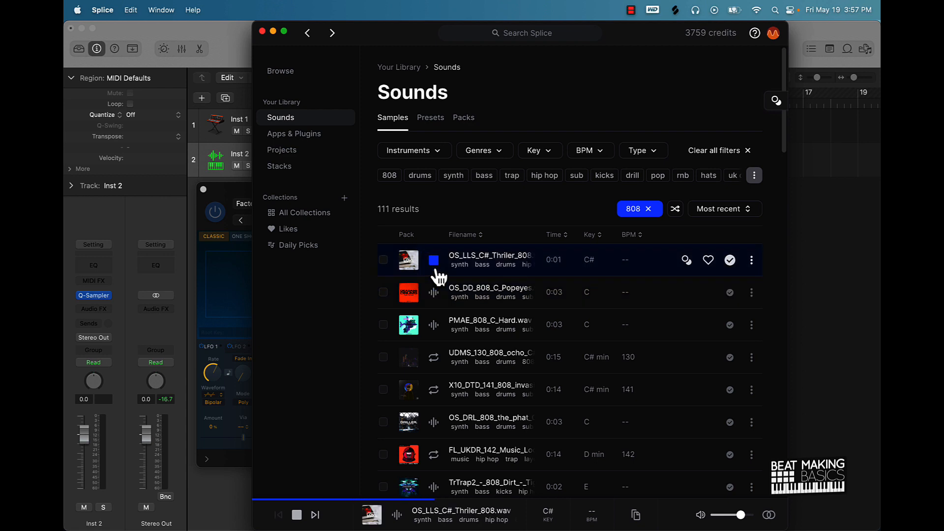
pyautogui.click(434, 328)
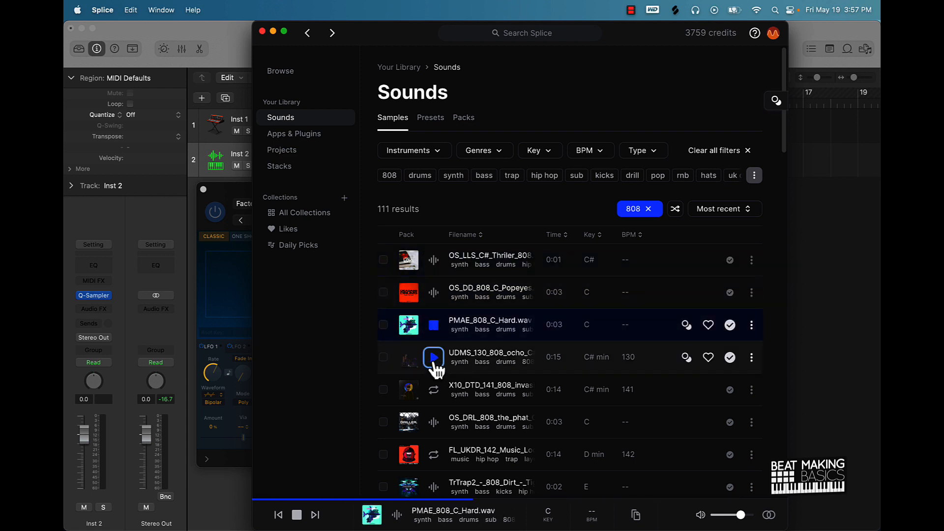
pyautogui.click(434, 360)
pyautogui.click(433, 392)
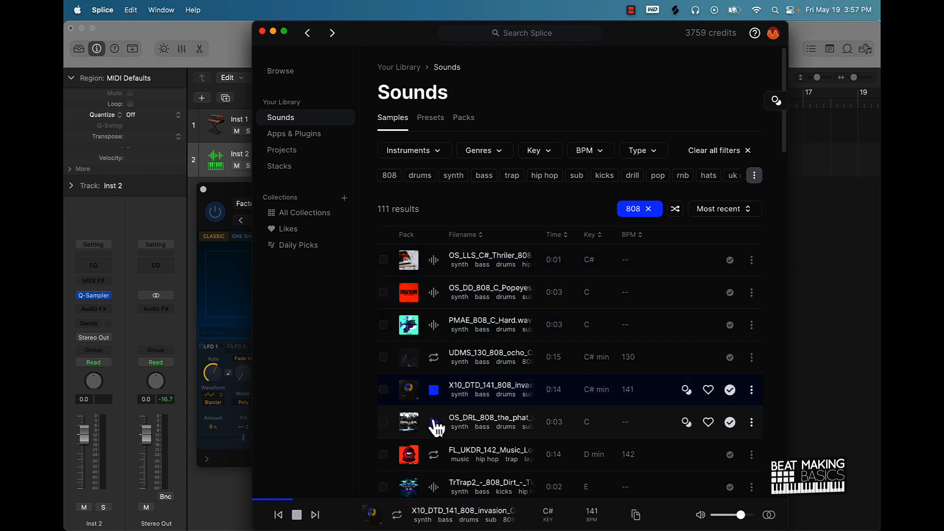
pyautogui.click(434, 423)
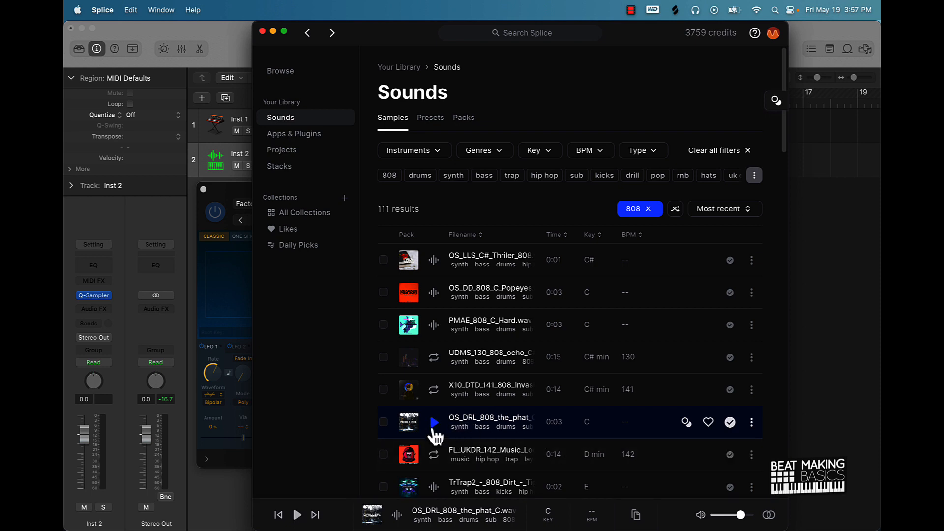
pyautogui.click(433, 423)
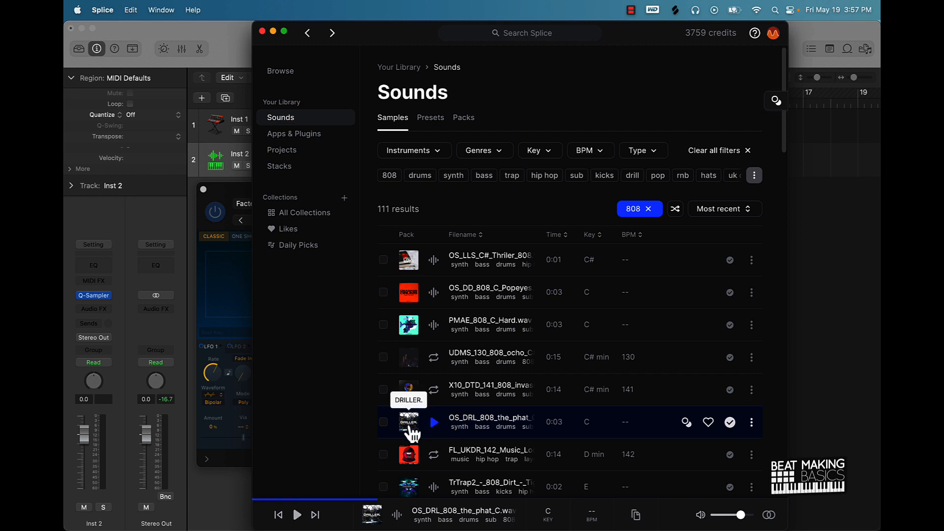
pyautogui.moveTo(246, 293); pyautogui.dragTo(226, 280)
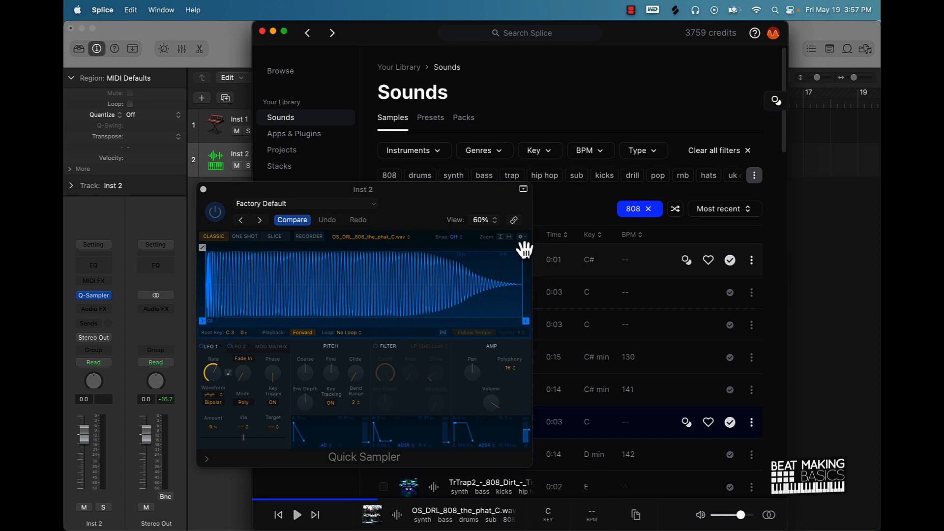
# Step: Trim the 808's sample end to about 1.604 s with a fade-out of about 0.711 s, and close the Splice window
pyautogui.moveTo(526, 247); pyautogui.dragTo(464, 247)
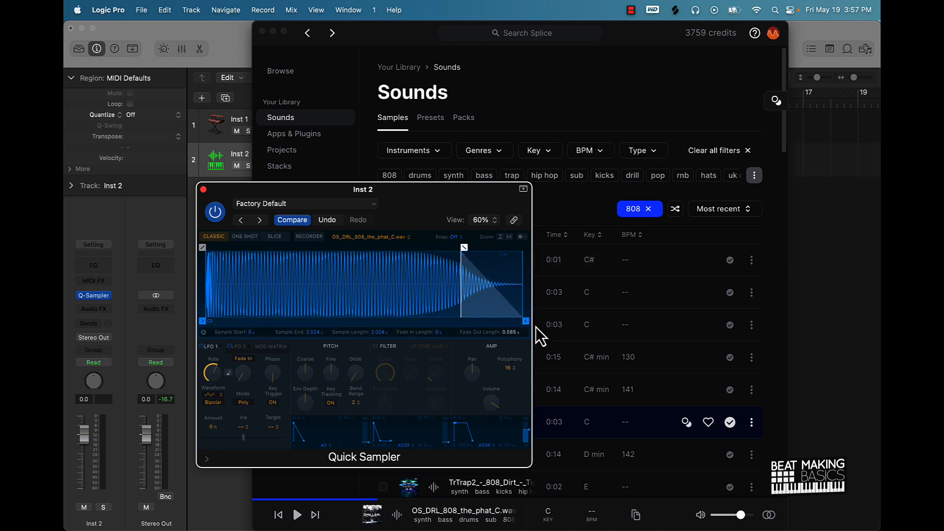
pyautogui.moveTo(525, 320); pyautogui.dragTo(374, 316)
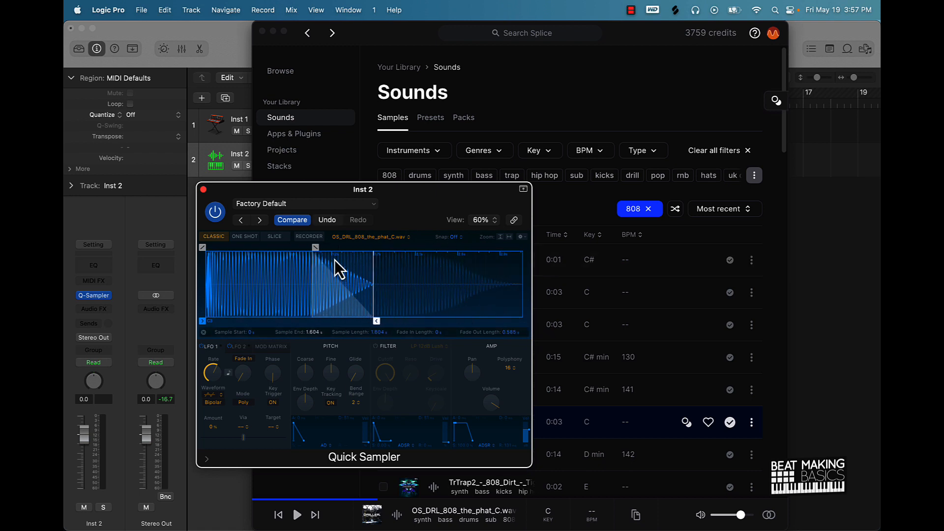
pyautogui.moveTo(315, 247); pyautogui.dragTo(302, 247)
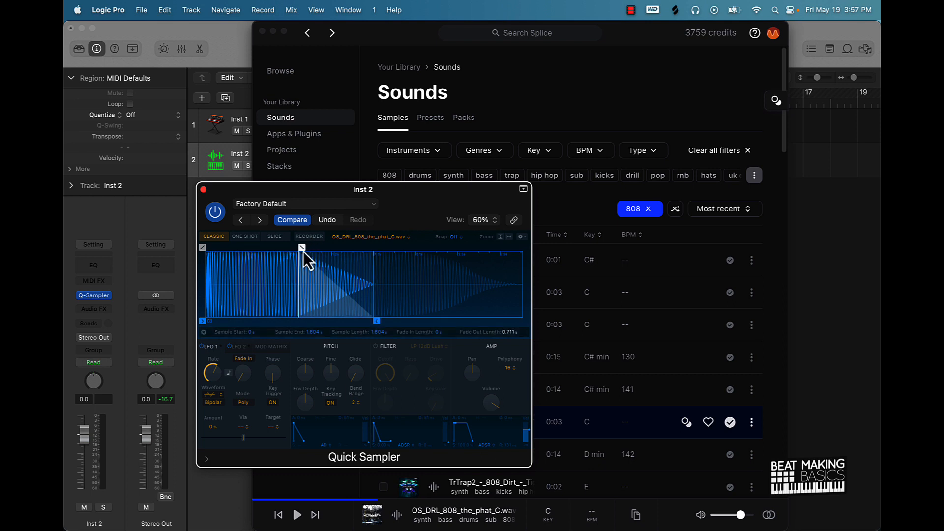
pyautogui.click(262, 31)
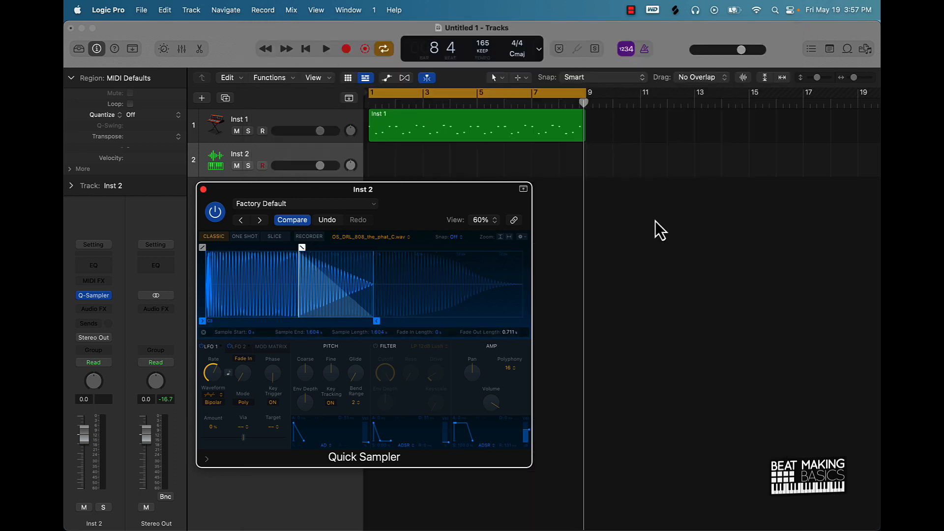
# Step: Test the trimmed 808 by playing C3 with Musical Typing, and close the typing and Quick Sampler windows
pyautogui.click(673, 222)
pyautogui.press('super+k')
pyautogui.press('k')
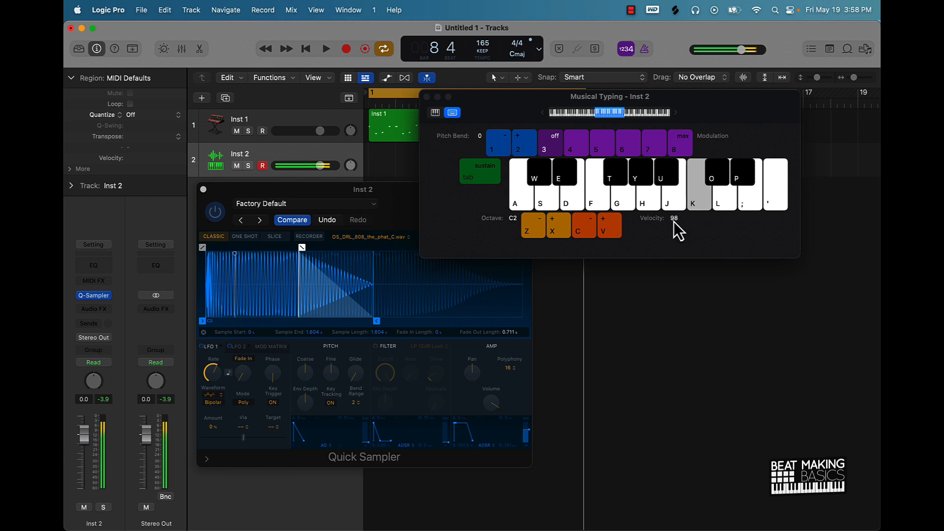
pyautogui.press('k')
pyautogui.press('k')
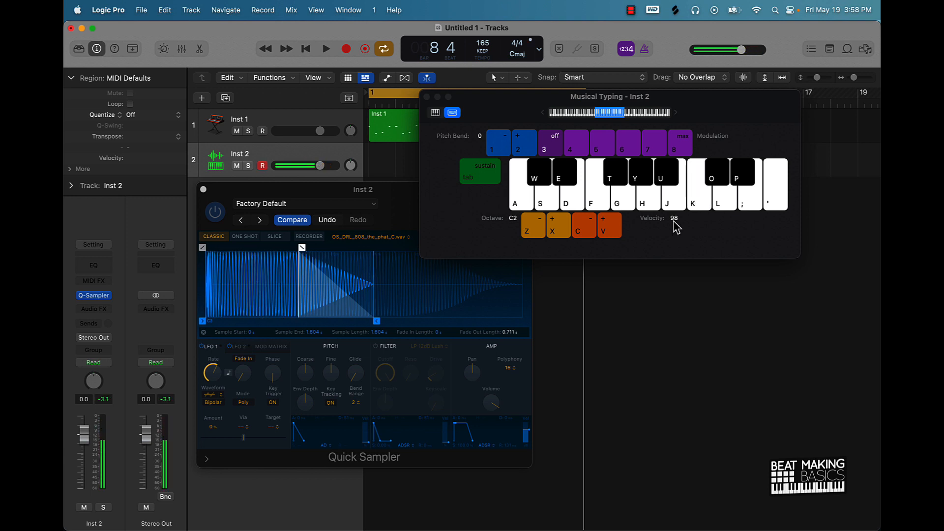
pyautogui.click(427, 97)
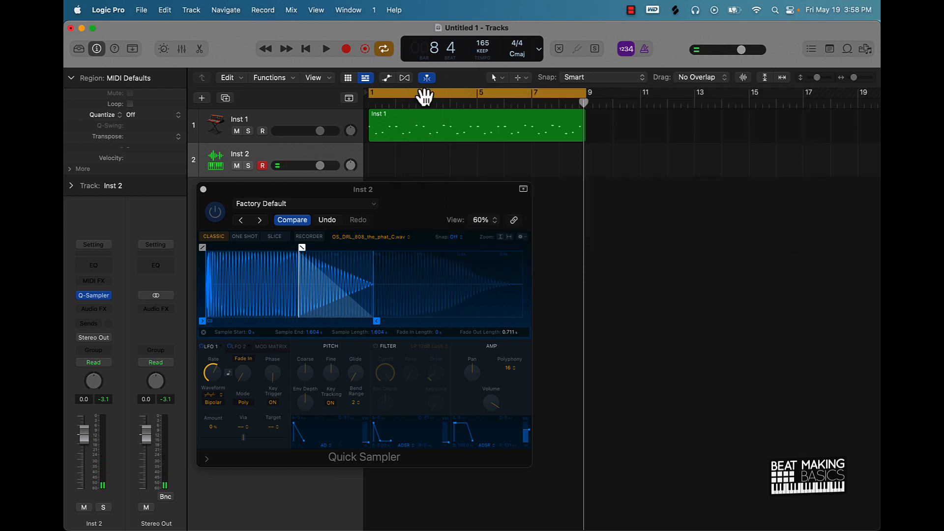
pyautogui.click(203, 190)
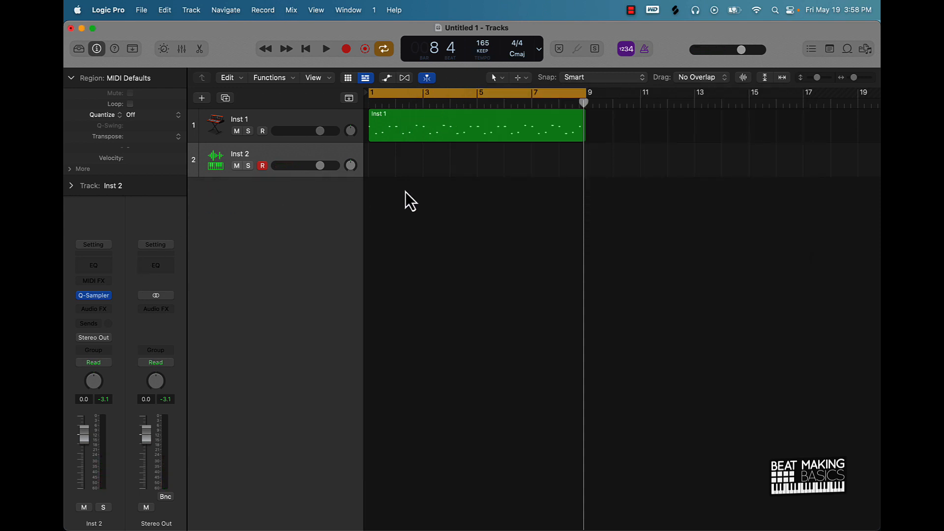
# Step: Return the playhead to bar 1 and show the Inst 1 region's notes in the Piano Roll editor
pyautogui.press('Return')
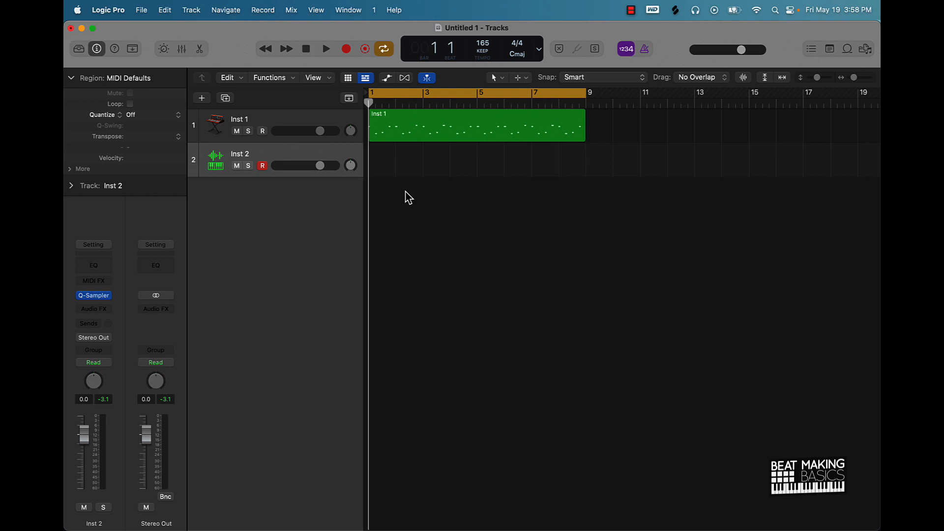
pyautogui.click(202, 55)
pyautogui.click(557, 310)
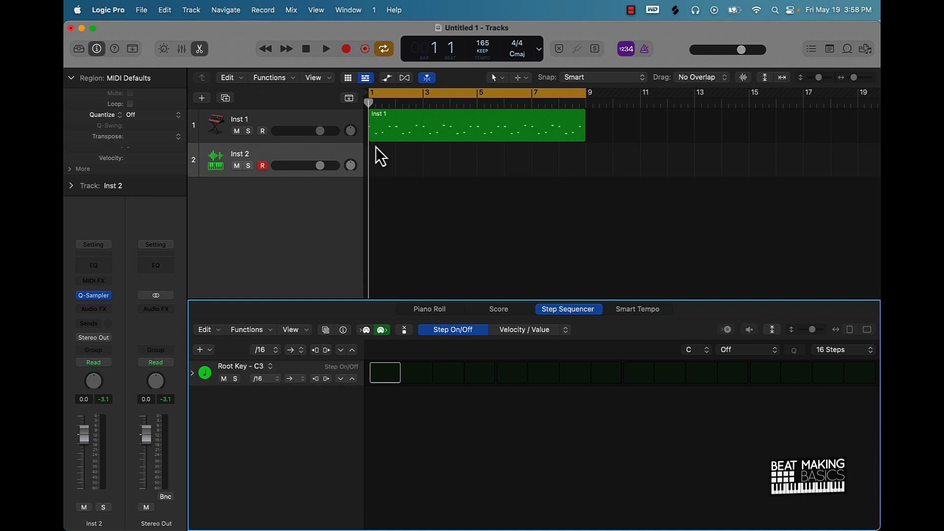
pyautogui.click(394, 125)
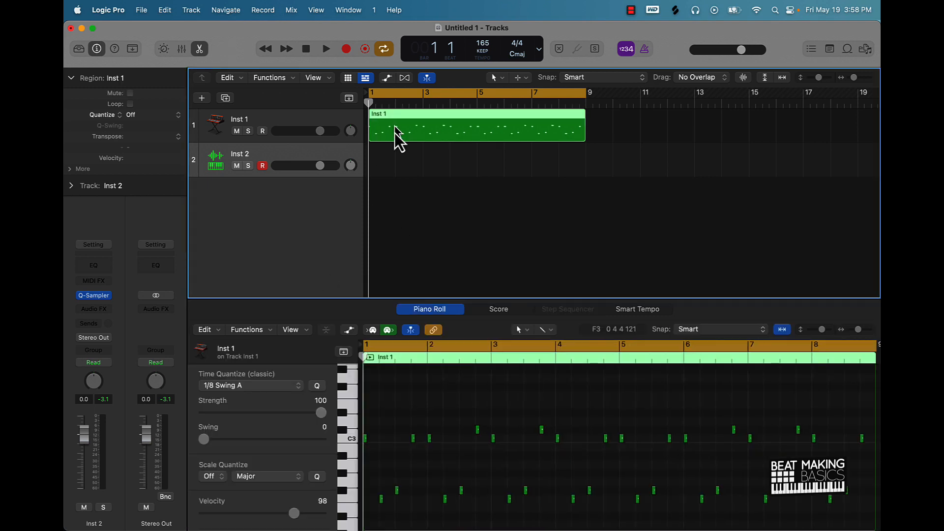
# Step: Examine the Inst 1 melody's notes in the Piano Roll, using the keyboard to check their pitches
pyautogui.click(347, 439)
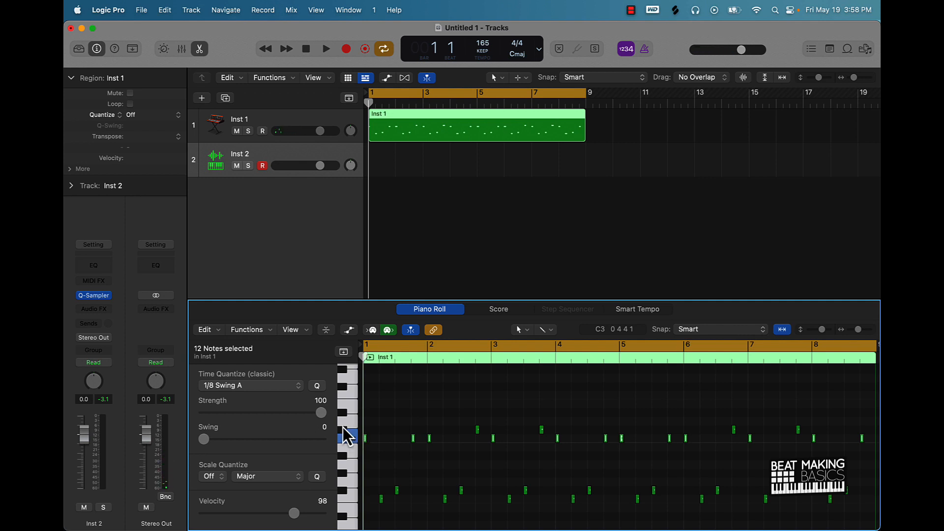
pyautogui.click(344, 430)
pyautogui.click(345, 456)
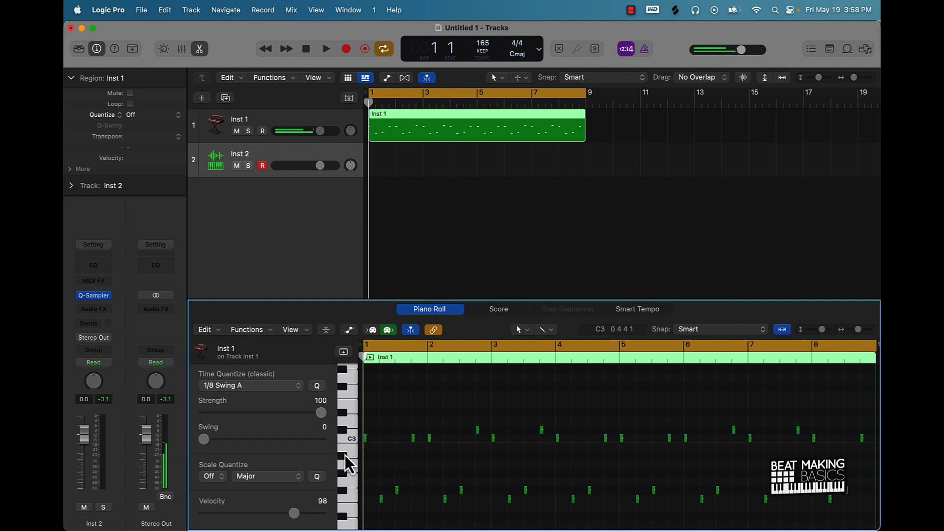
pyautogui.click(343, 491)
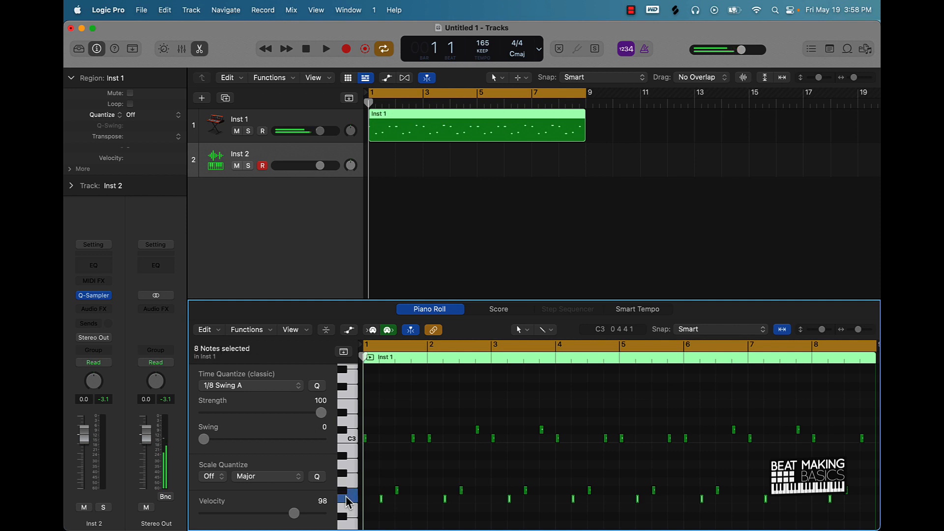
pyautogui.scroll(-3, 385, 487)
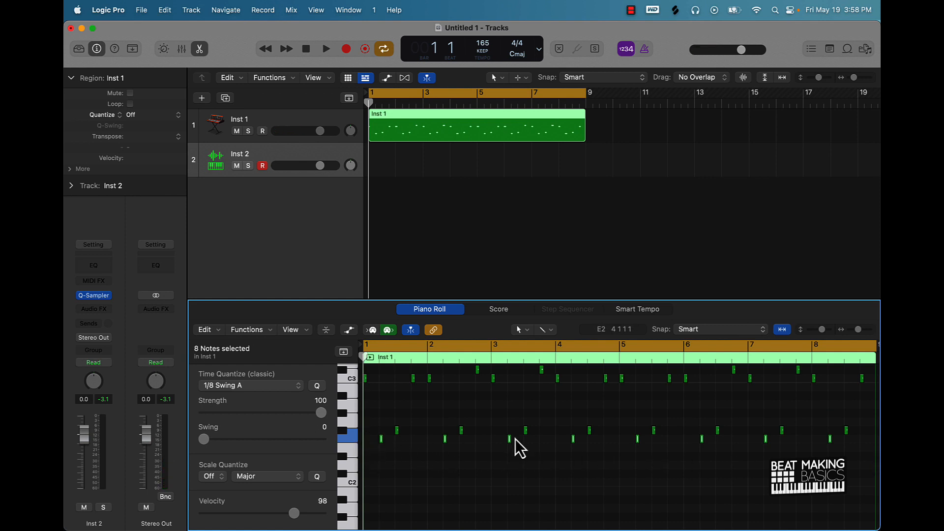
pyautogui.hscroll(2, 685, 449)
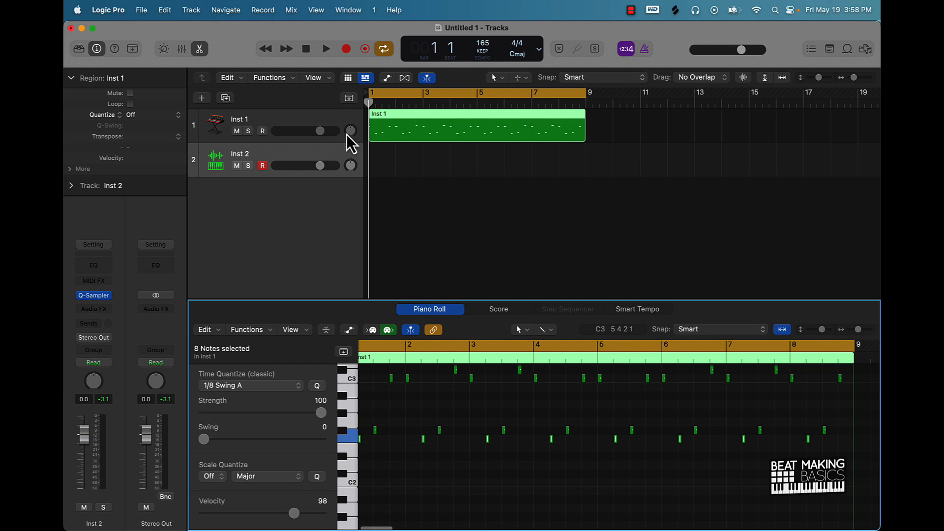
# Step: Open the Step Sequencer for the Inst 2 track and assign its pattern row to note F3
pyautogui.click(294, 162)
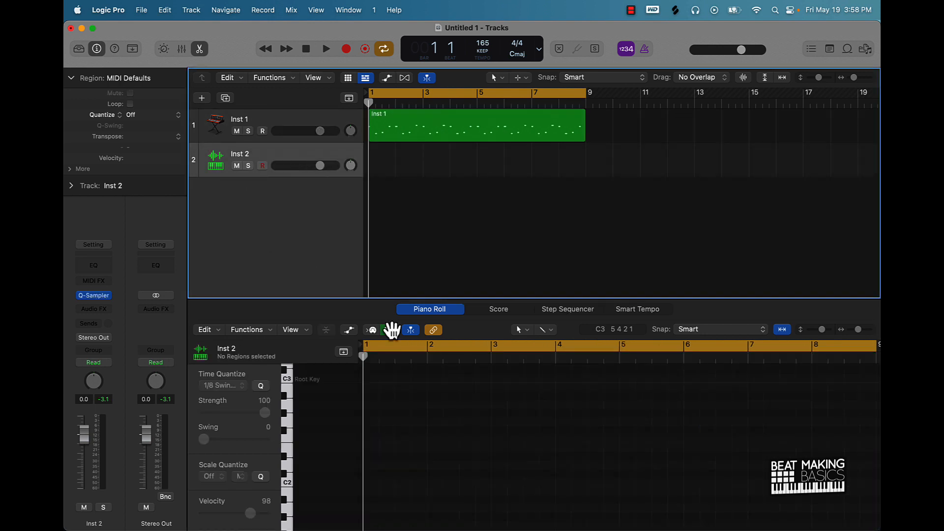
pyautogui.click(561, 309)
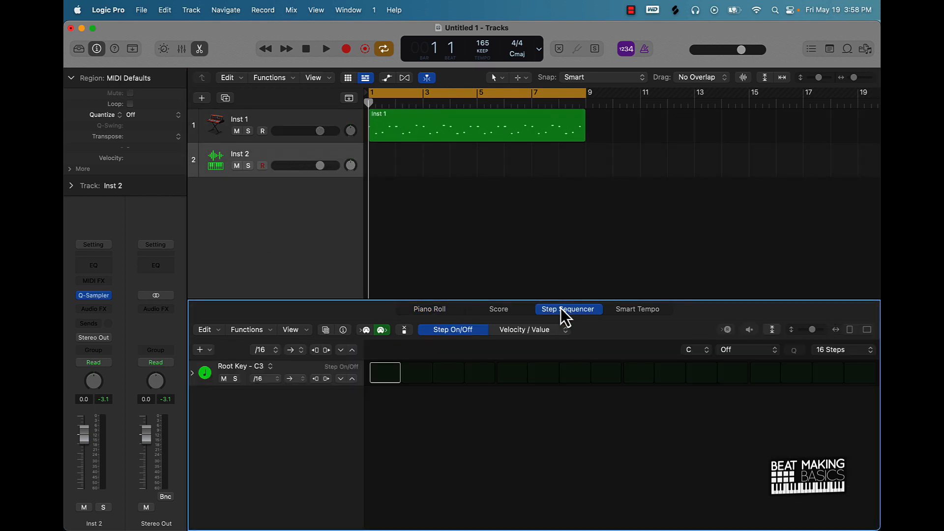
pyautogui.click(270, 369)
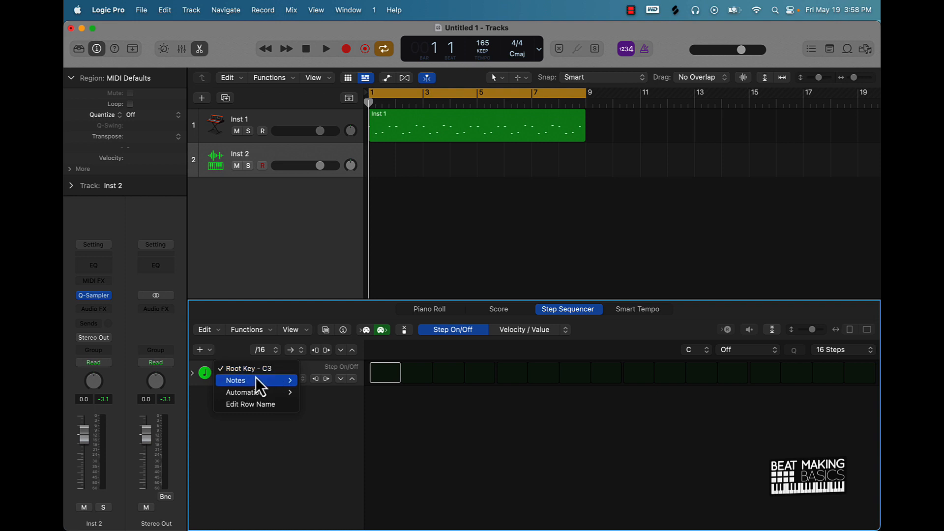
pyautogui.moveTo(270, 379)
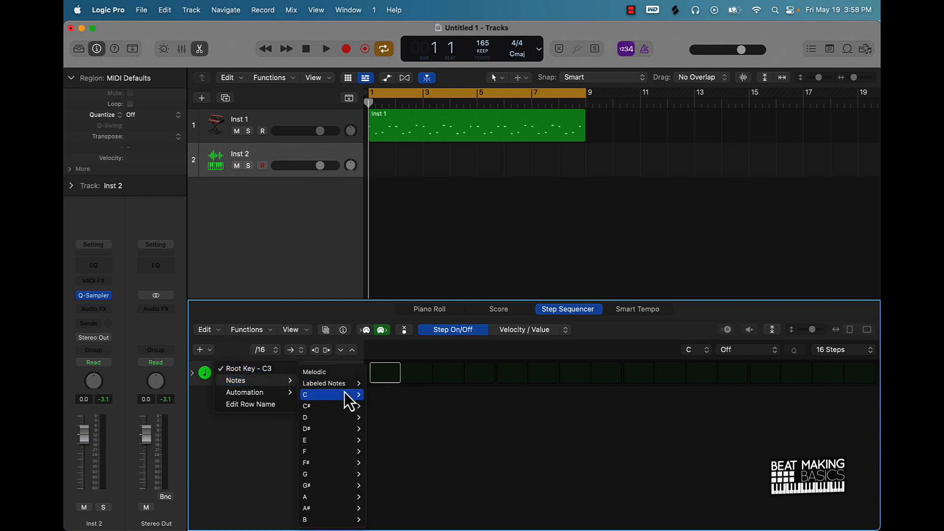
pyautogui.moveTo(339, 452)
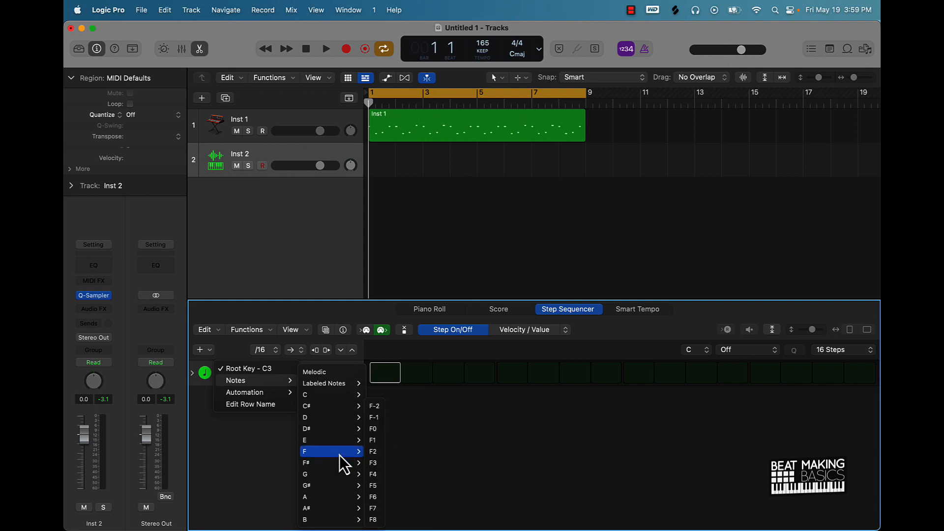
pyautogui.click(374, 462)
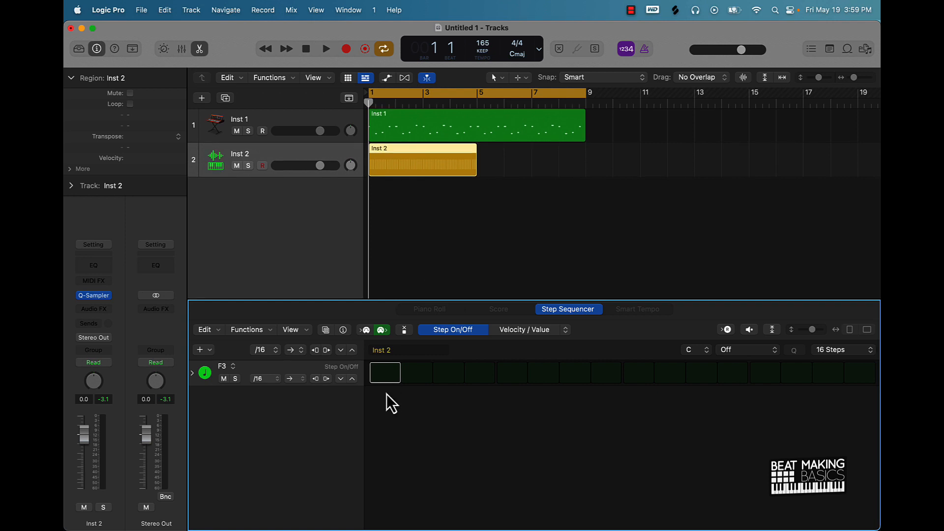
# Step: Set the Inst 2 pattern length to 32 steps
pyautogui.click(831, 351)
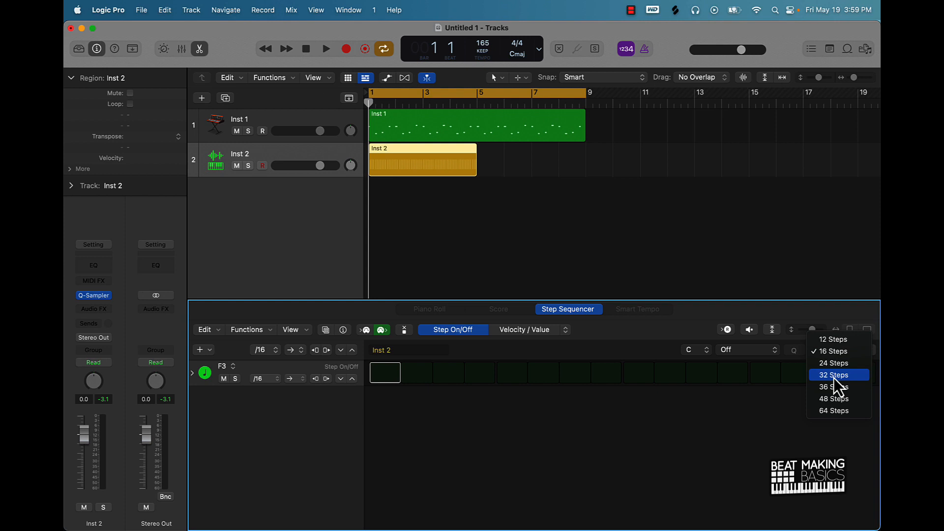
pyautogui.click(834, 377)
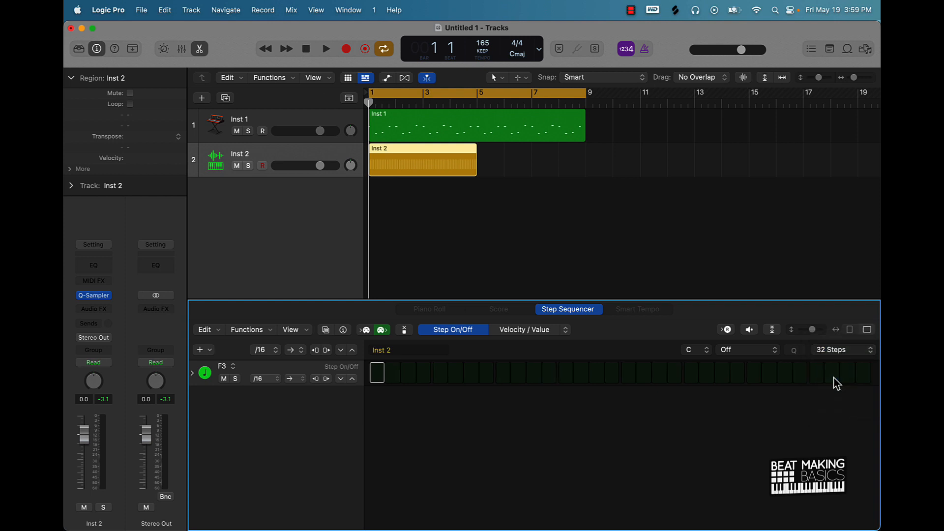
pyautogui.click(836, 352)
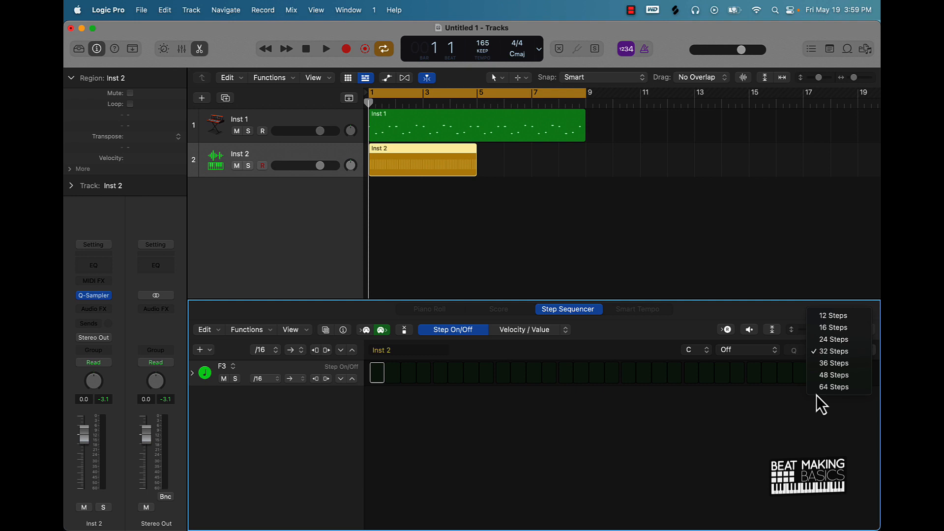
pyautogui.click(690, 426)
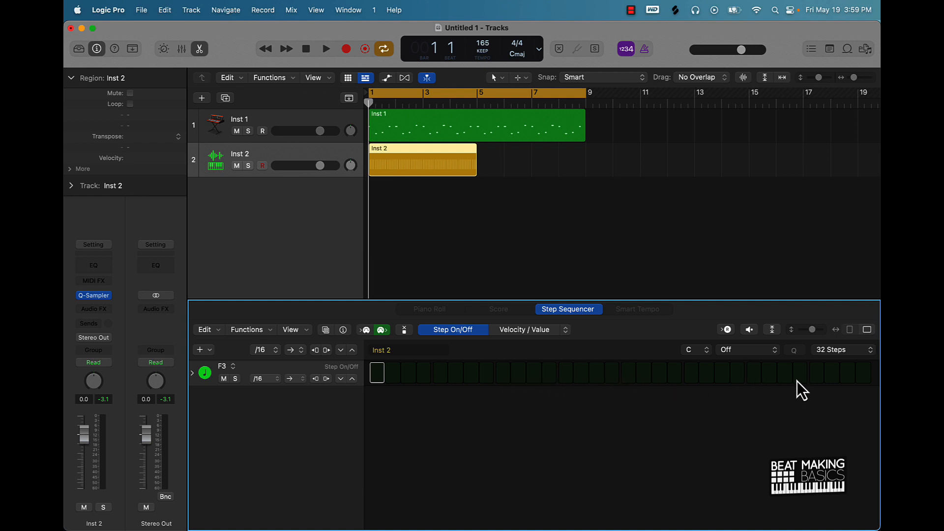
# Step: Activate step 1 in the F3 row and try a second hit on step 11 during playback
pyautogui.click(377, 378)
pyautogui.press('space')
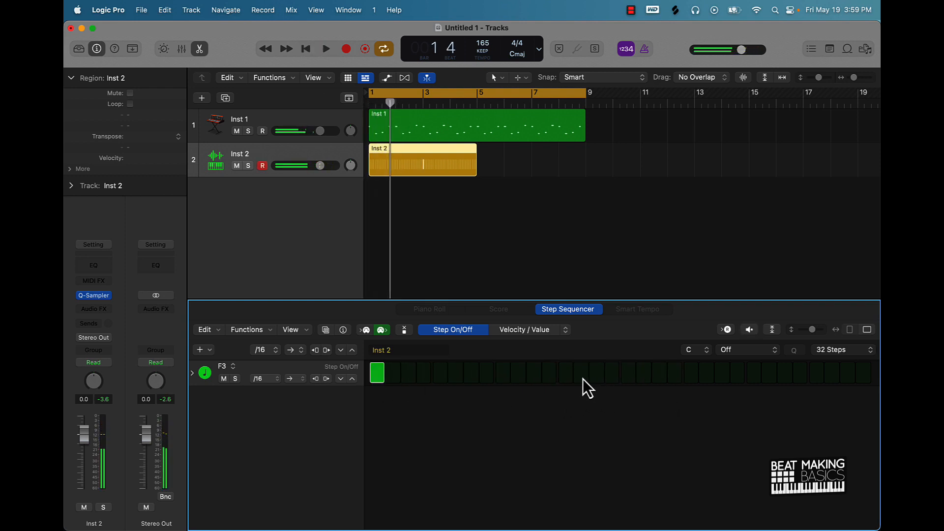
pyautogui.press('space')
pyautogui.click(539, 379)
pyautogui.press('space')
pyautogui.press('space')
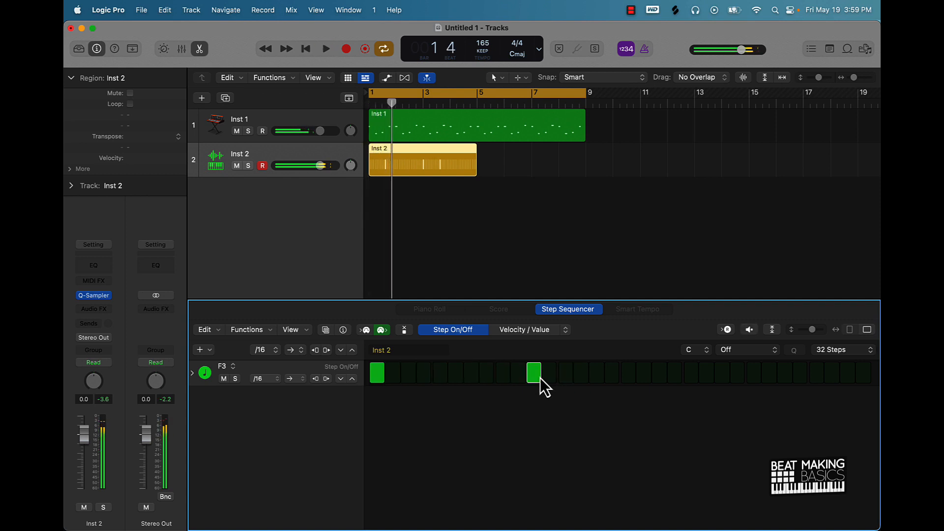
# Step: Replace the F3 hit on step 11 with one on step 13, trying step 15 first and auditioning against the melody
pyautogui.click(539, 378)
pyautogui.press('space')
pyautogui.click(598, 373)
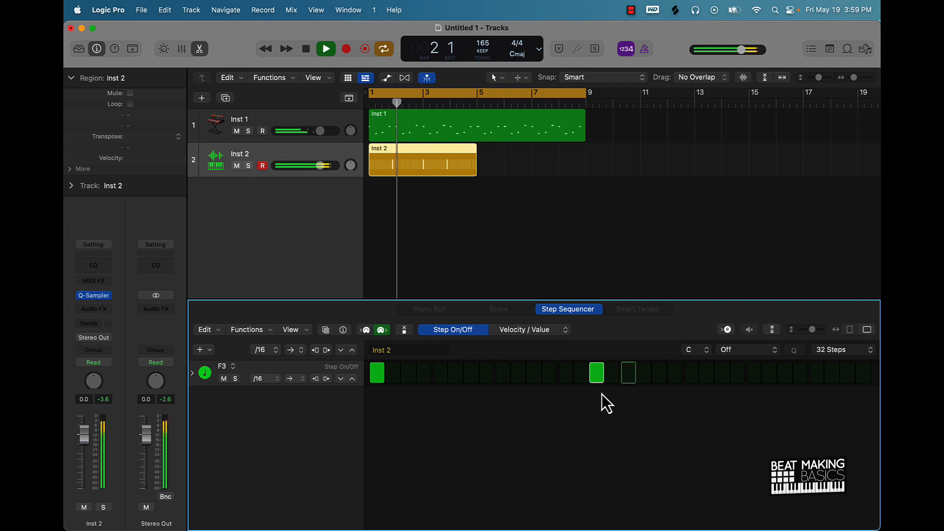
pyautogui.press('space')
pyautogui.click(596, 377)
pyautogui.click(566, 379)
pyautogui.press('space')
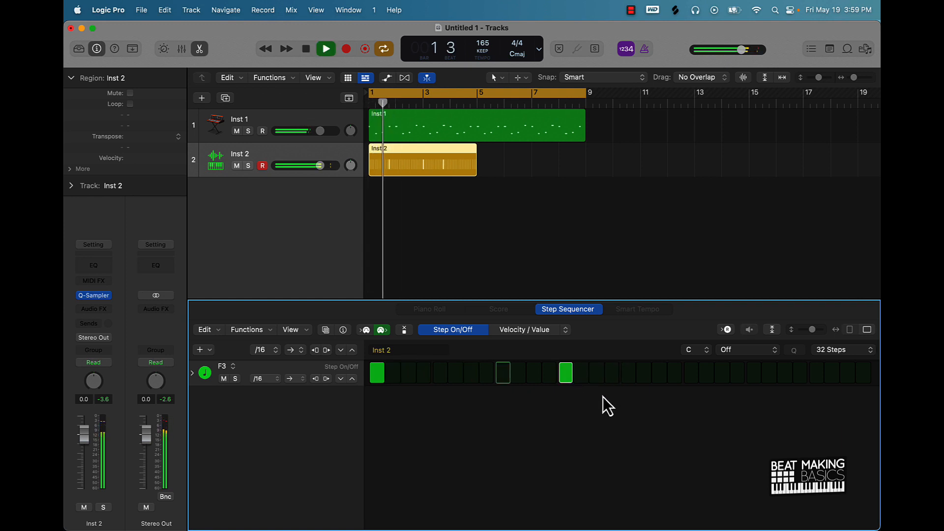
# Step: Add F3 hits on steps 21 and 27, trying step 19 first and auditioning against the melody
pyautogui.click(659, 377)
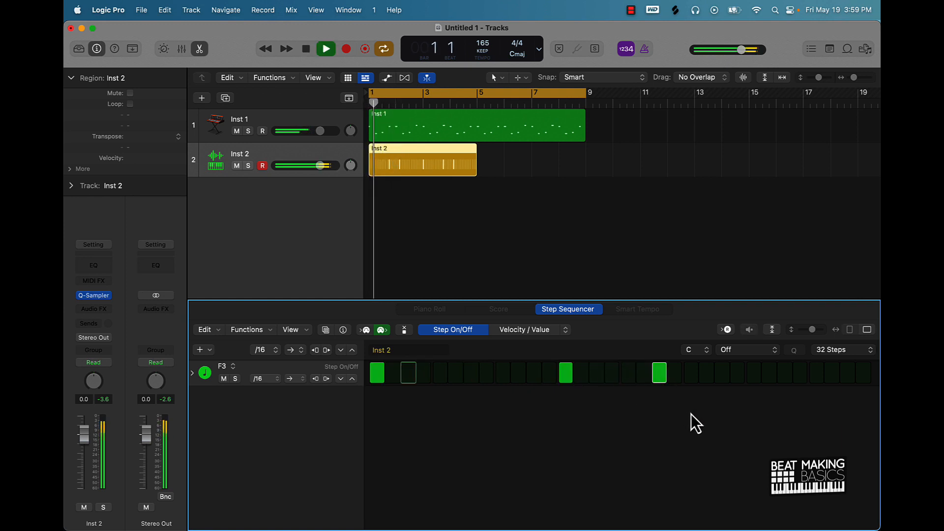
pyautogui.press('space')
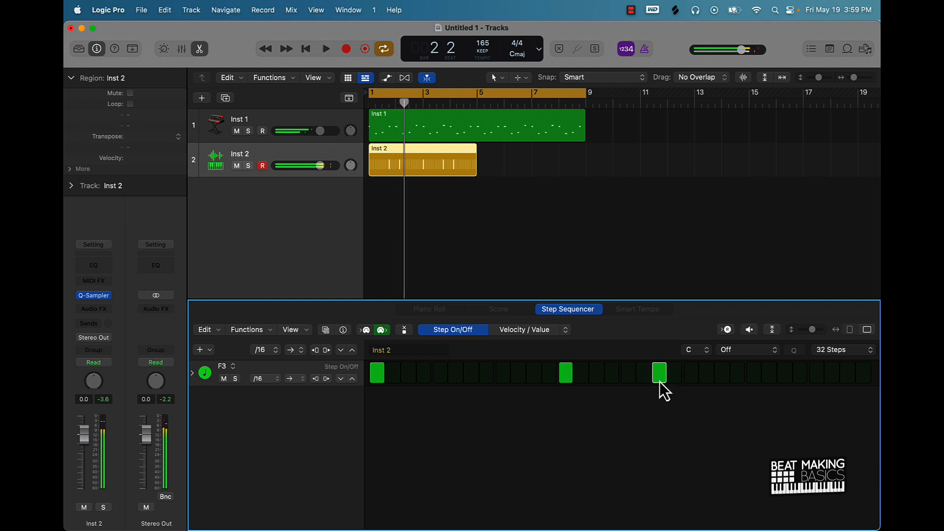
pyautogui.click(659, 376)
pyautogui.click(690, 376)
pyautogui.press('space')
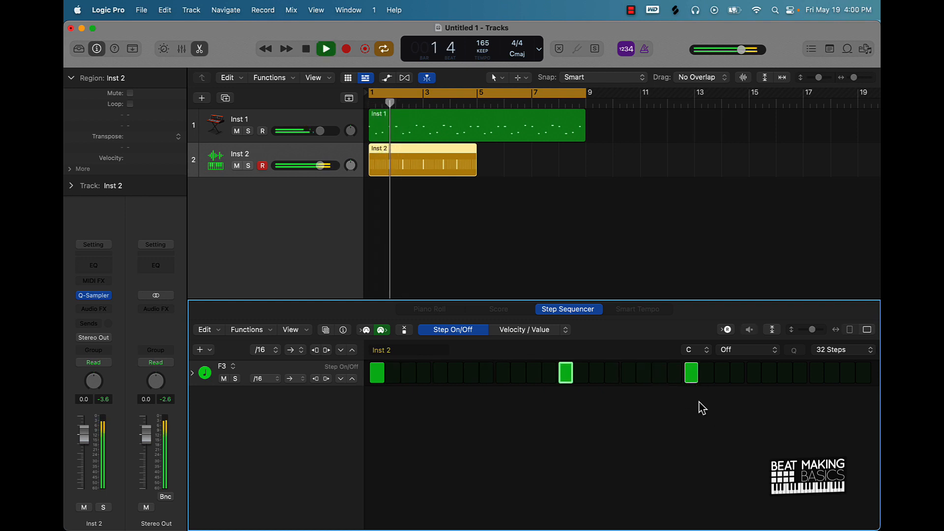
pyautogui.click(785, 375)
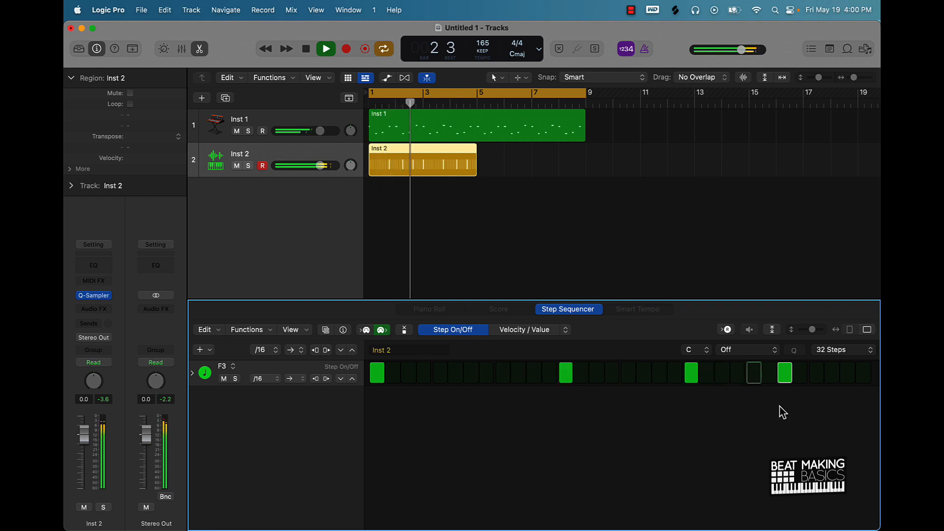
pyautogui.press('space')
# Step: Expand the Inst 2 region's F3 row and tie the first three hits across steps 1–8, 13–19 and 21–25
pyautogui.click(475, 231)
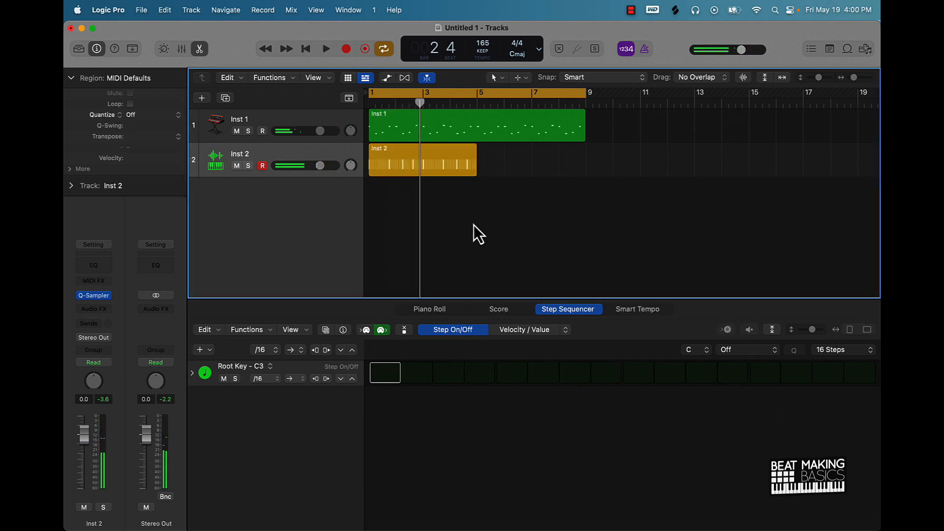
pyautogui.click(437, 170)
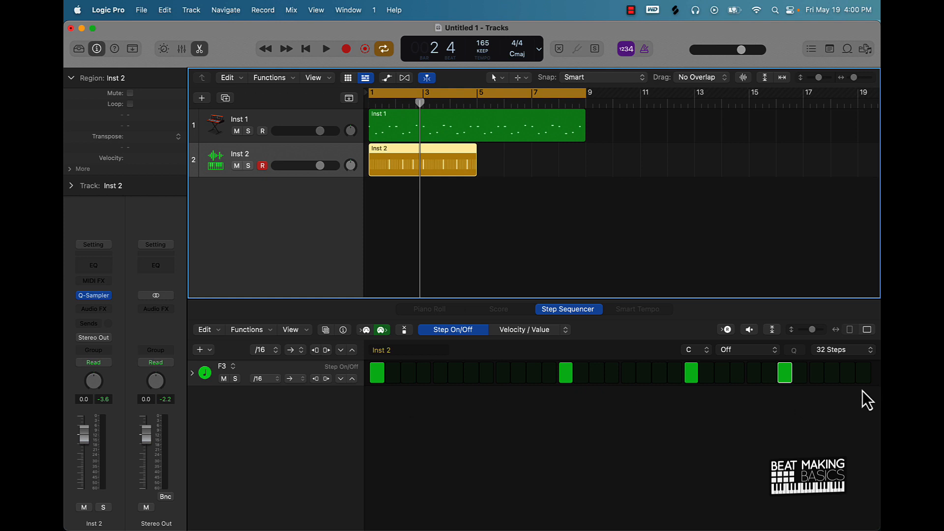
pyautogui.click(193, 373)
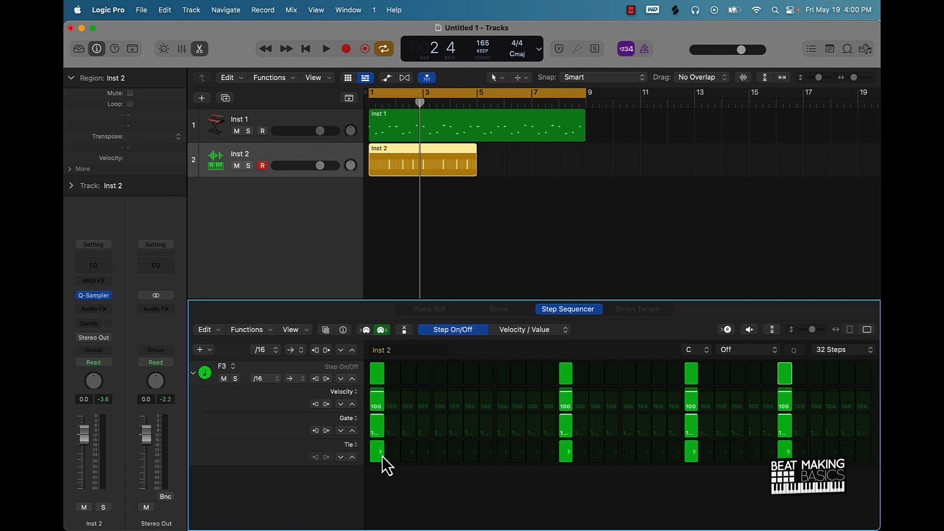
pyautogui.moveTo(382, 456); pyautogui.dragTo(473, 454)
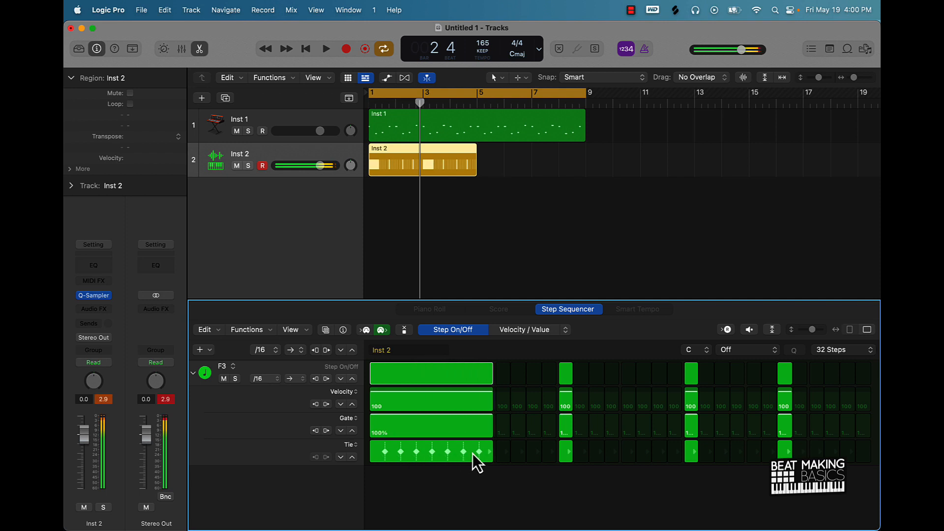
pyautogui.moveTo(562, 451); pyautogui.dragTo(833, 456)
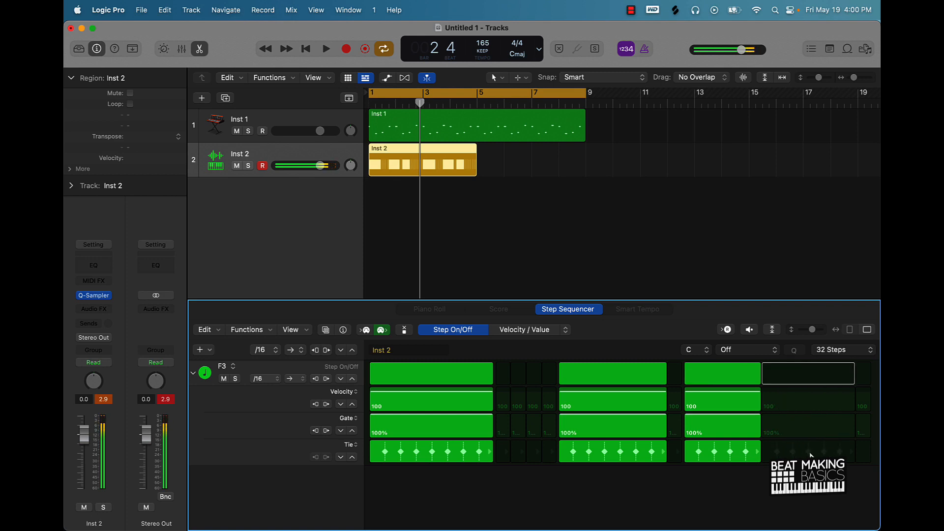
# Step: Undo the misplaced ties on the last F3 hit, tie it across steps 27–31, and play back the pattern
pyautogui.press('super+z')
pyautogui.moveTo(770, 455); pyautogui.dragTo(808, 455)
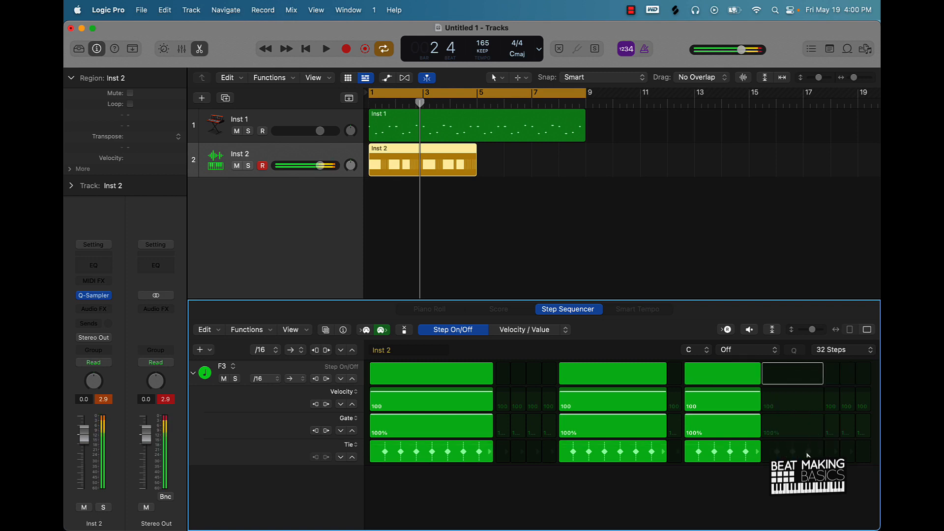
pyautogui.press('super+z')
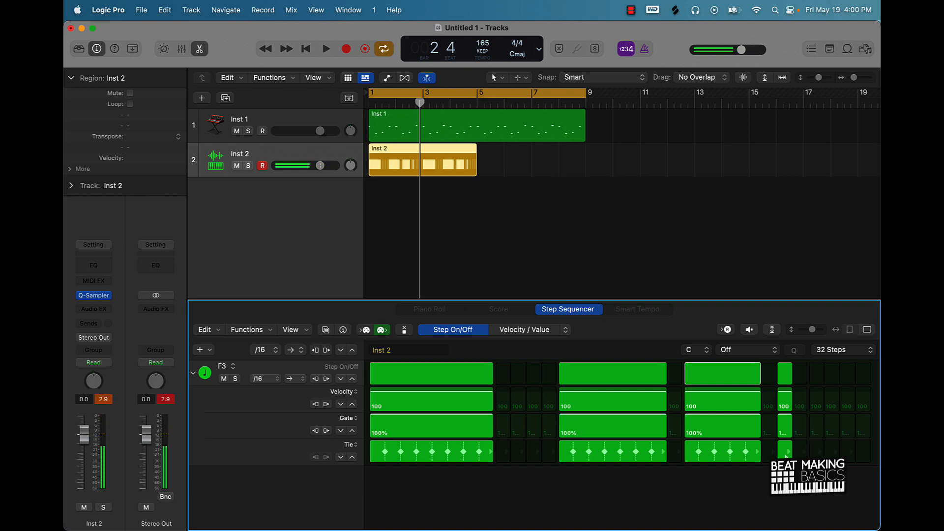
pyautogui.moveTo(788, 455); pyautogui.dragTo(853, 455)
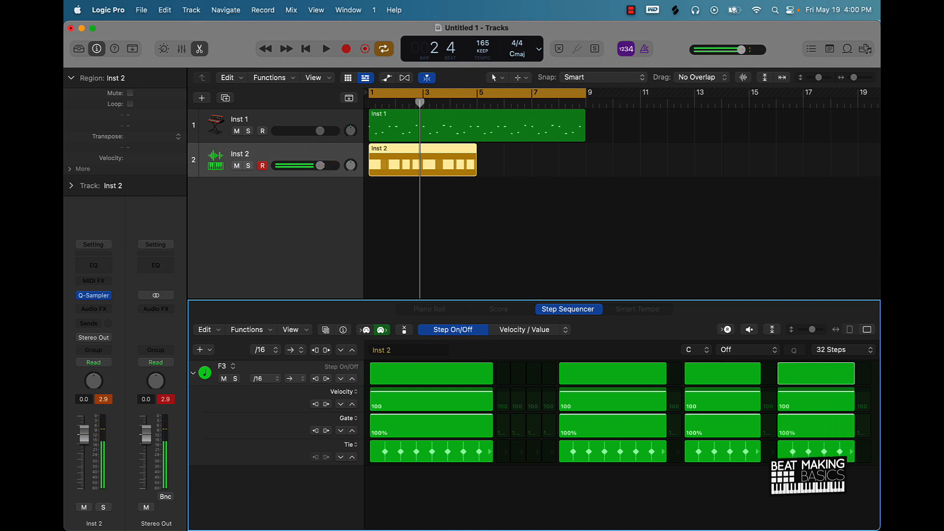
pyautogui.press('space')
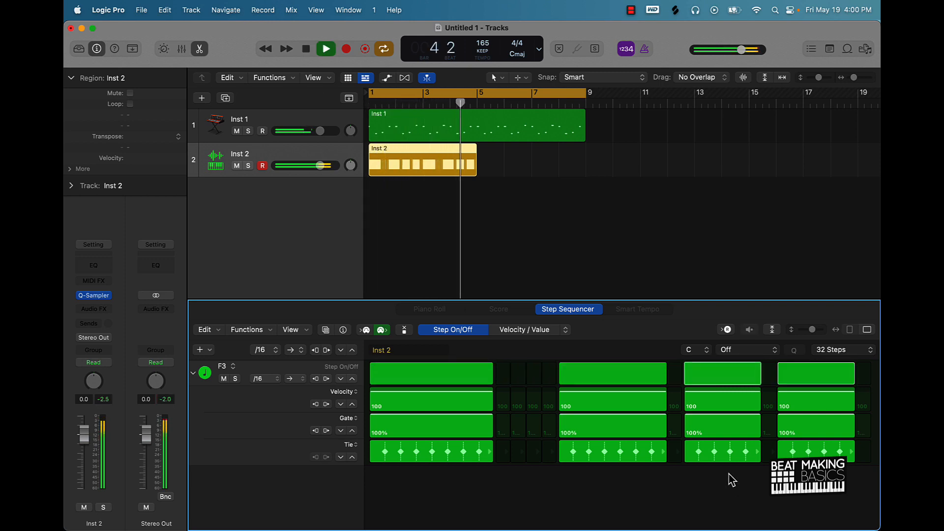
pyautogui.press('space')
# Step: Repeat the Inst 2 pattern region once so the bass continues from bar 5 through bar 8
pyautogui.click(407, 205)
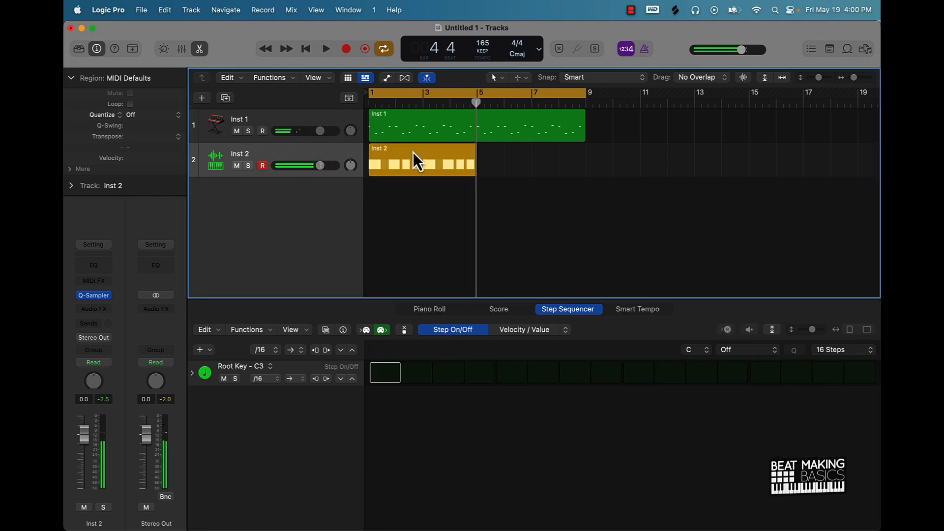
pyautogui.click(412, 153)
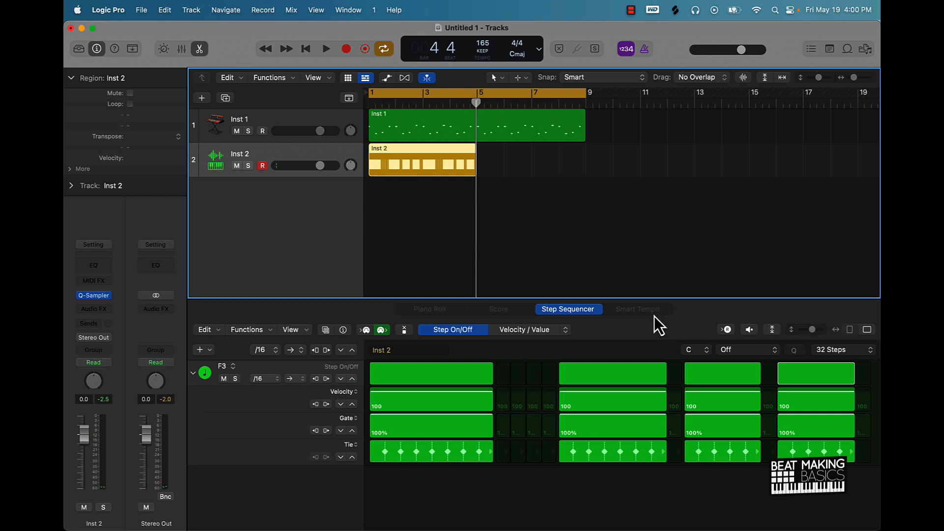
pyautogui.press('super+r')
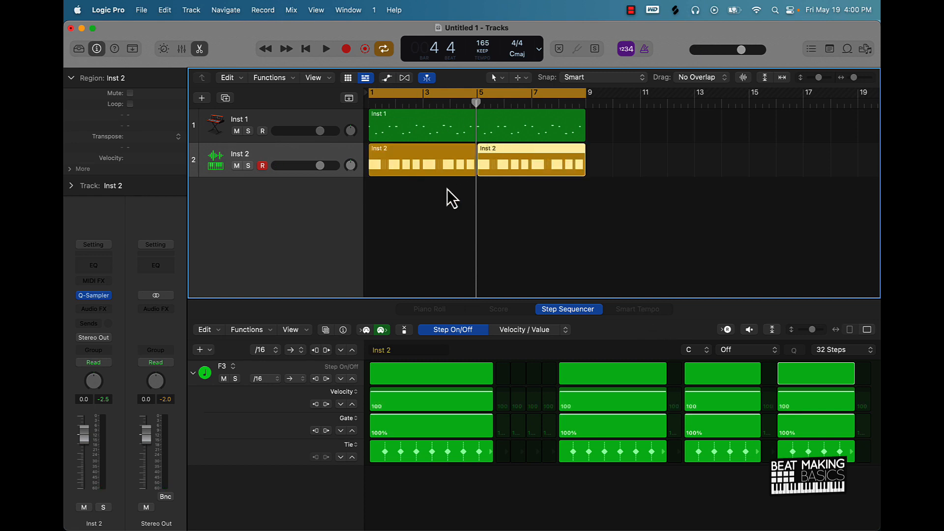
# Step: Select both Inst 2 regions and set the pattern length to 64 steps
pyautogui.moveTo(447, 188); pyautogui.dragTo(538, 168)
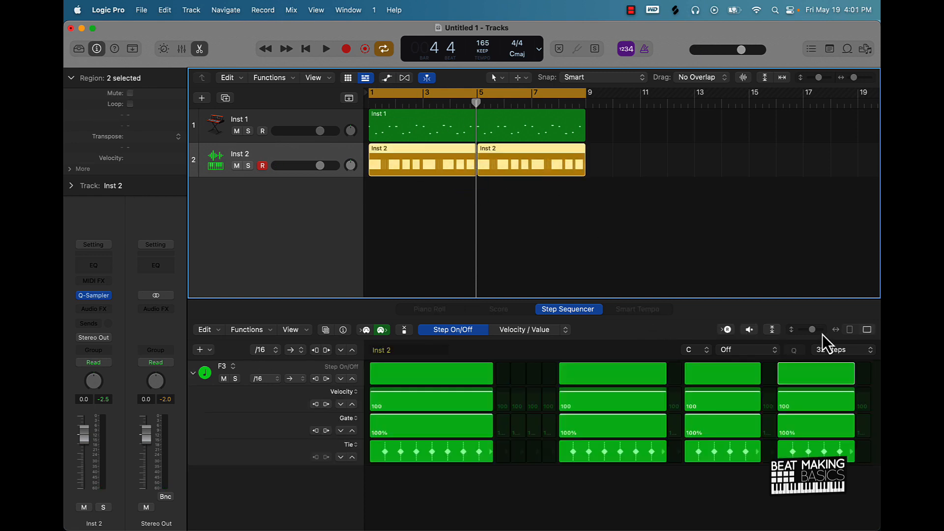
pyautogui.click(825, 349)
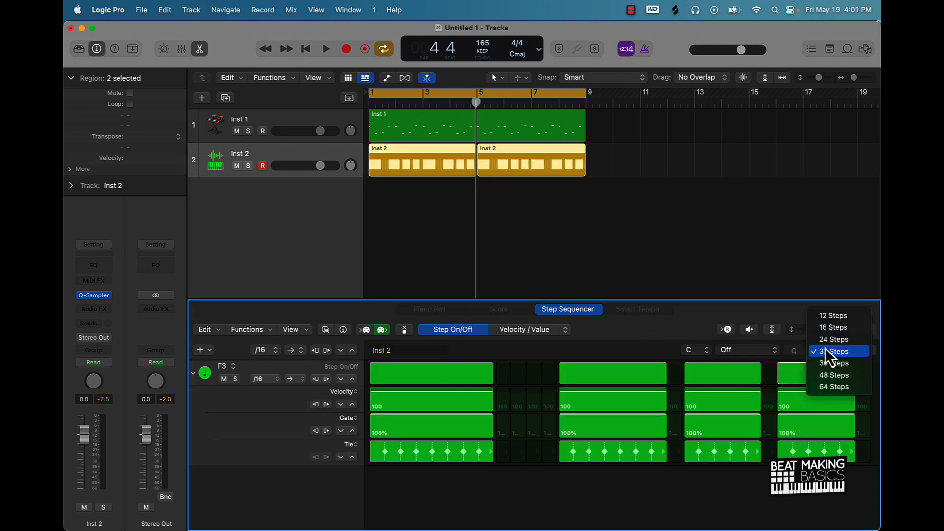
pyautogui.click(834, 388)
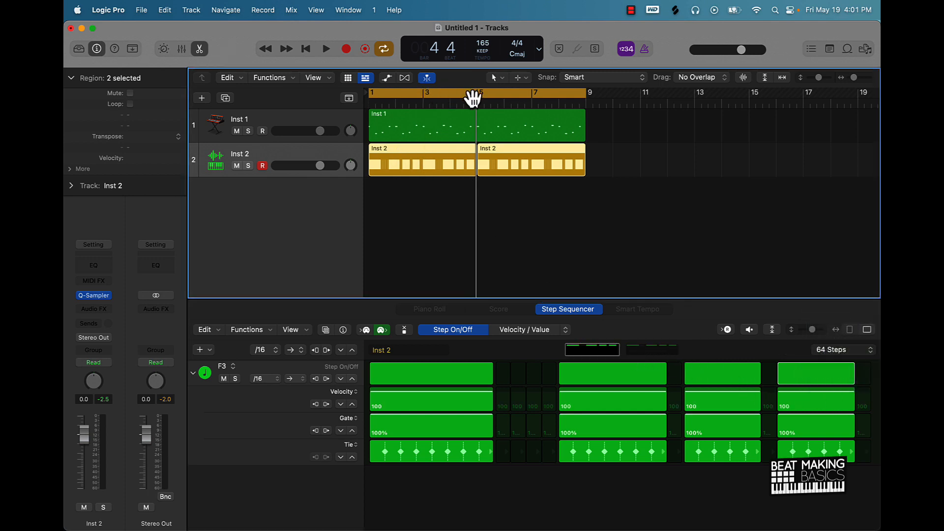
# Step: Move the playhead back to bar 1, shorten the cycle range to bars 1–2, and play it back
pyautogui.moveTo(477, 101); pyautogui.dragTo(375, 131)
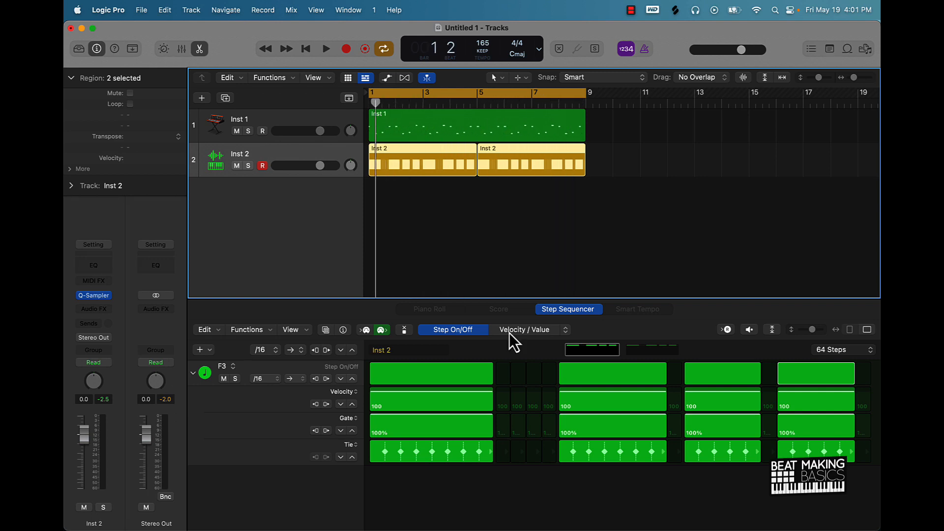
pyautogui.moveTo(582, 93); pyautogui.dragTo(421, 172)
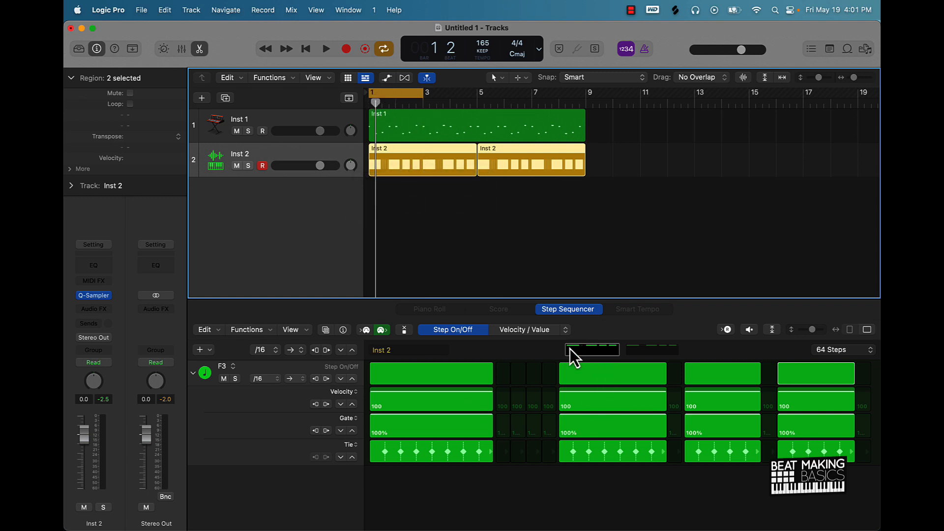
pyautogui.press('space')
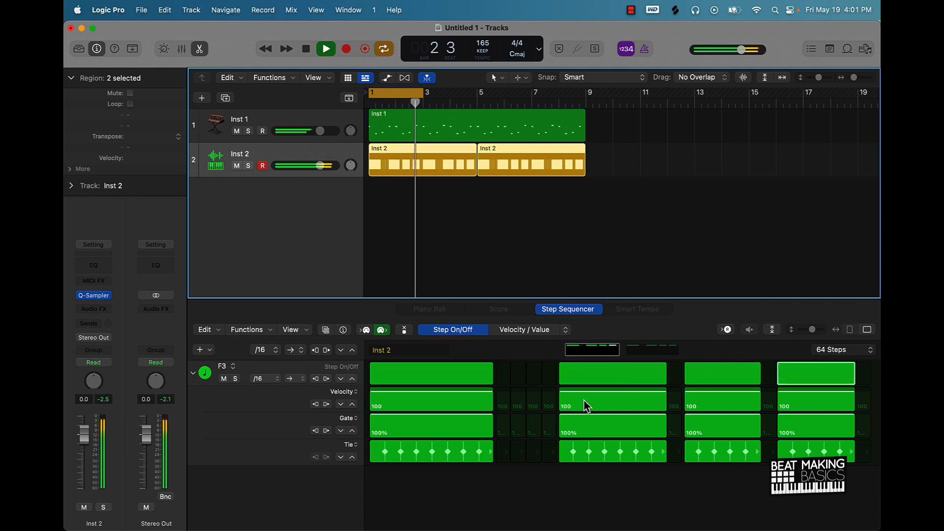
pyautogui.press('space')
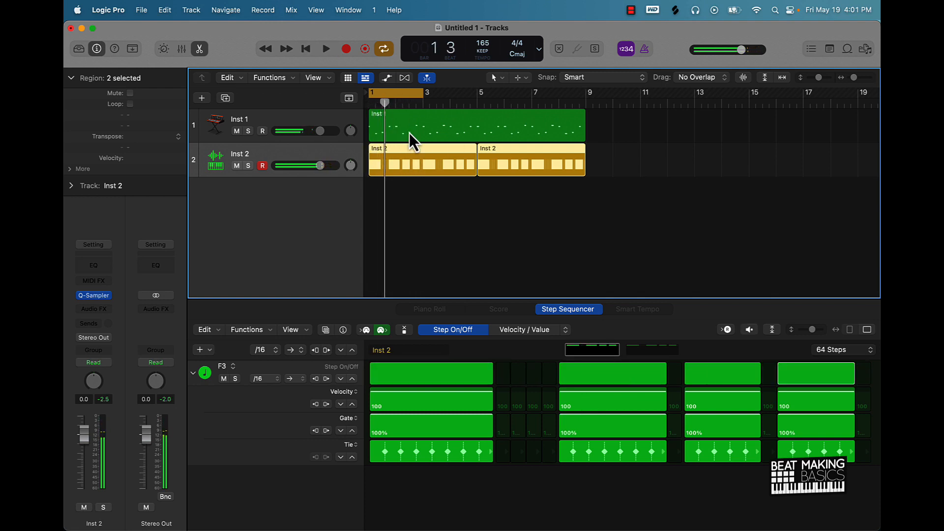
# Step: Move the cycle range to bars 3–4 and audition it with steps 33–64 of the pattern shown
pyautogui.moveTo(384, 96); pyautogui.dragTo(439, 118)
pyautogui.press('space')
pyautogui.click(652, 350)
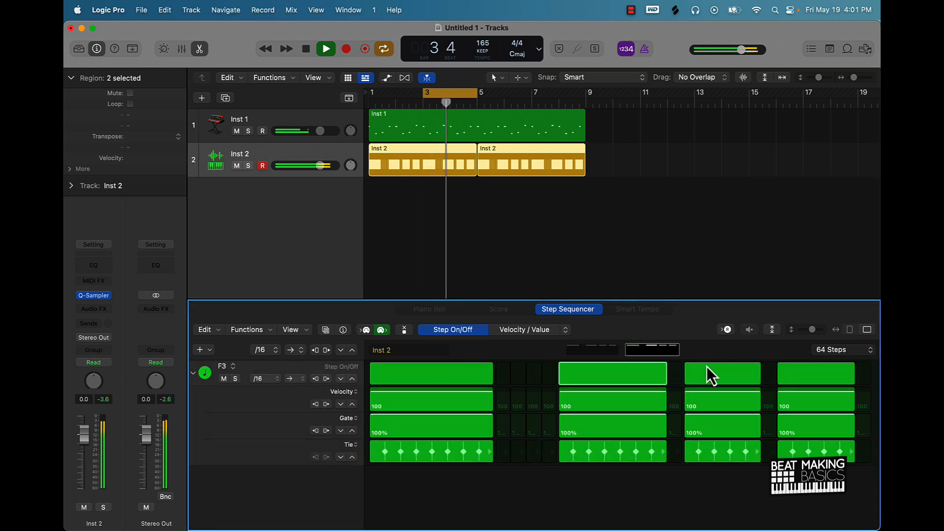
pyautogui.press('space')
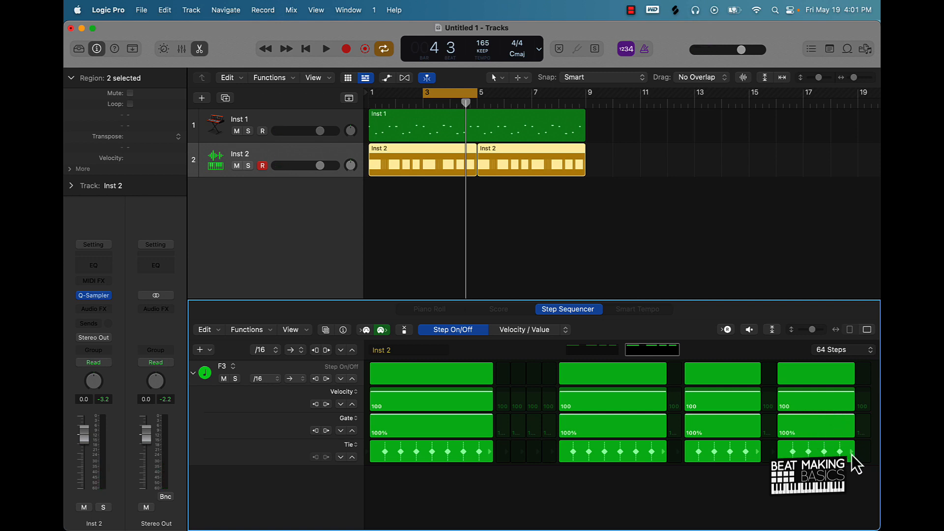
# Step: Split the last F3 hit of steps 33–64 into two tied hits across steps 59–60 and 61–64, auditioning the new hit
pyautogui.moveTo(851, 453); pyautogui.dragTo(792, 452)
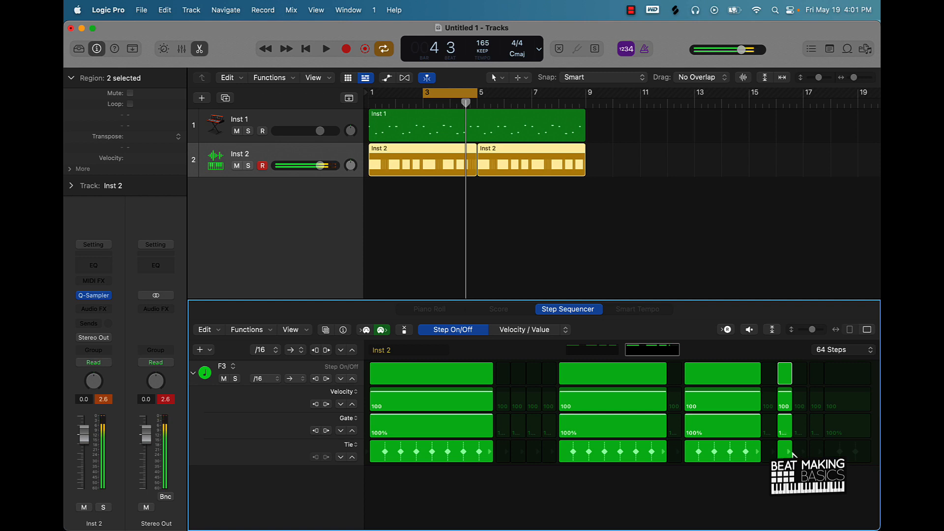
pyautogui.click(817, 374)
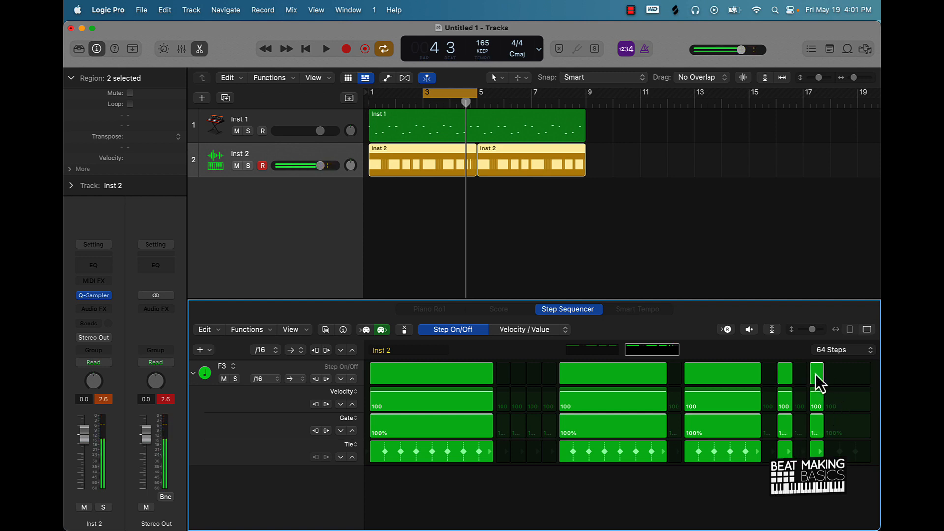
pyautogui.press('space')
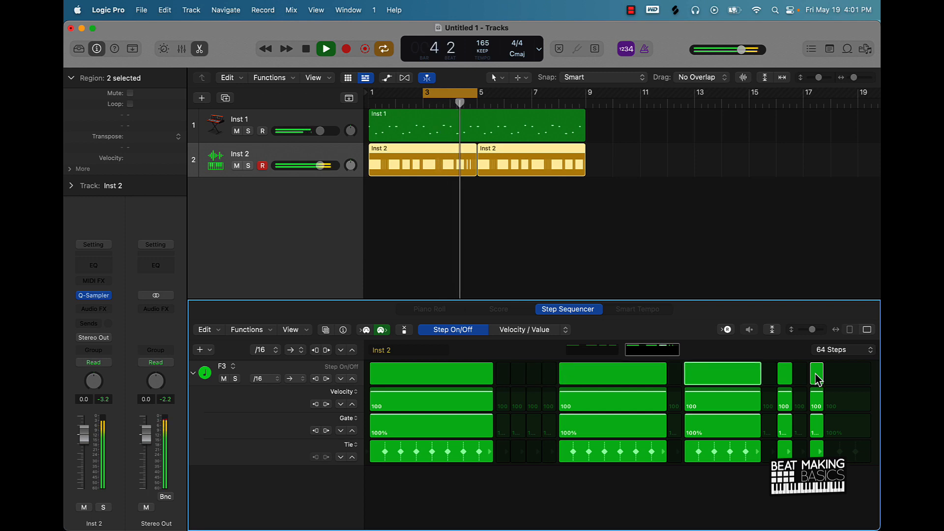
pyautogui.press('space')
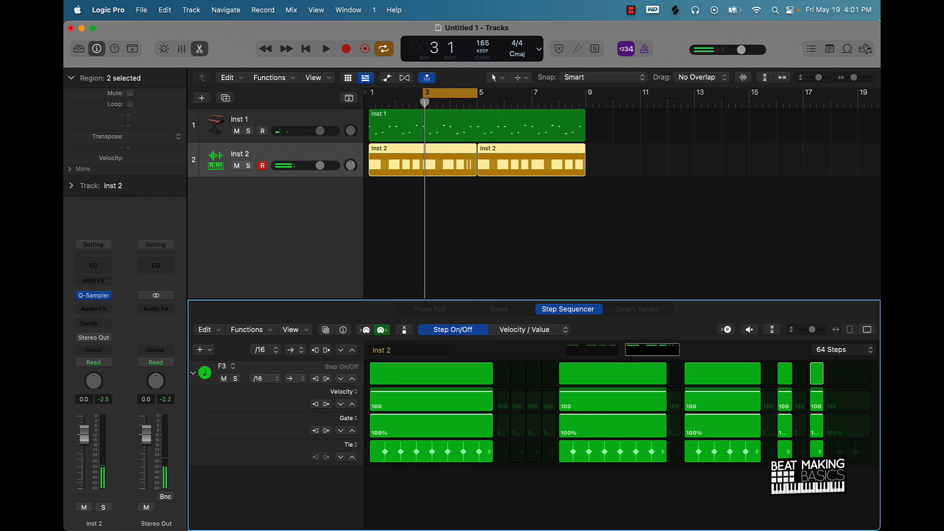
pyautogui.click(820, 456)
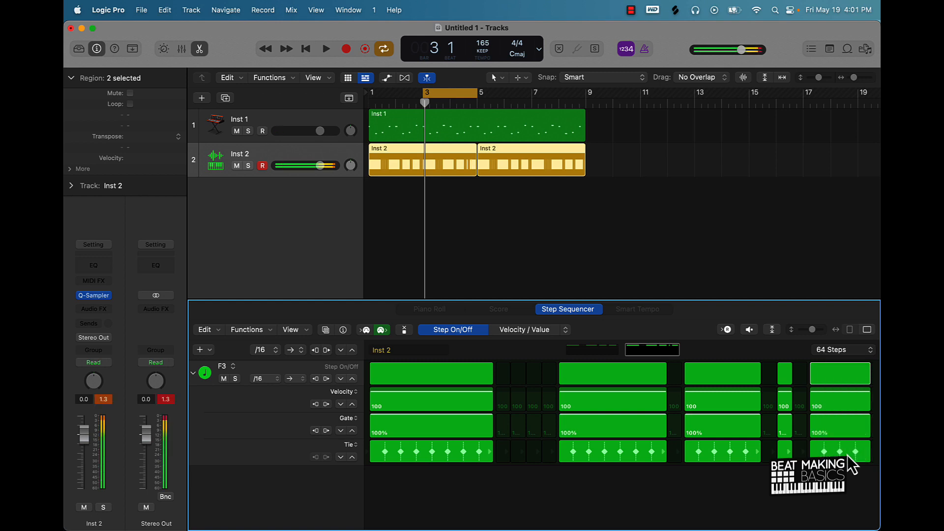
pyautogui.click(793, 453)
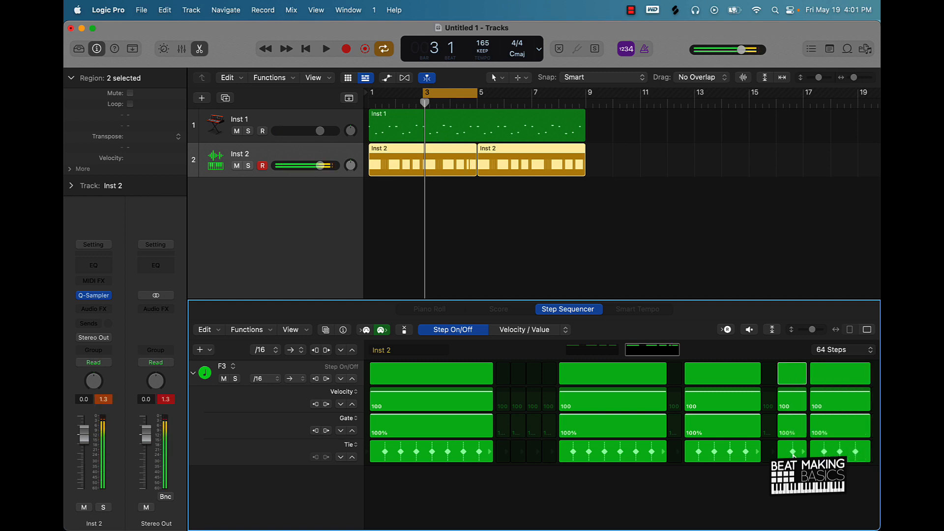
# Step: Extend the ties of the other three F3 hits to fill steps 53–58, 45–52 and 33–44
pyautogui.click(753, 454)
pyautogui.click(754, 453)
pyautogui.click(768, 454)
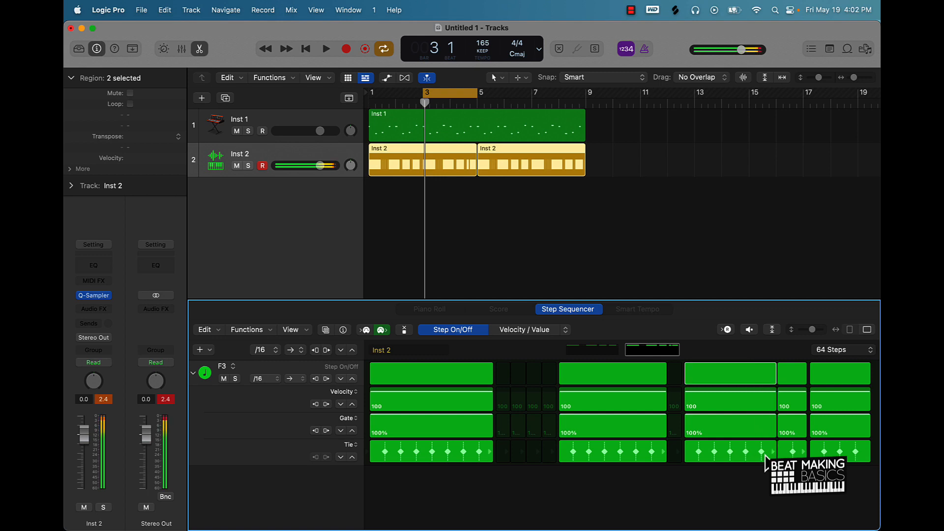
pyautogui.click(673, 453)
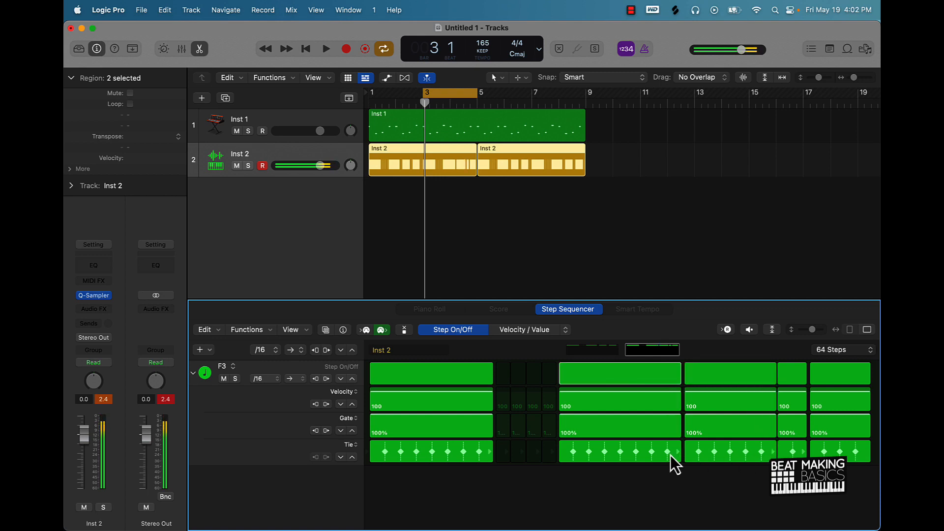
pyautogui.click(483, 454)
pyautogui.moveTo(506, 457); pyautogui.dragTo(544, 455)
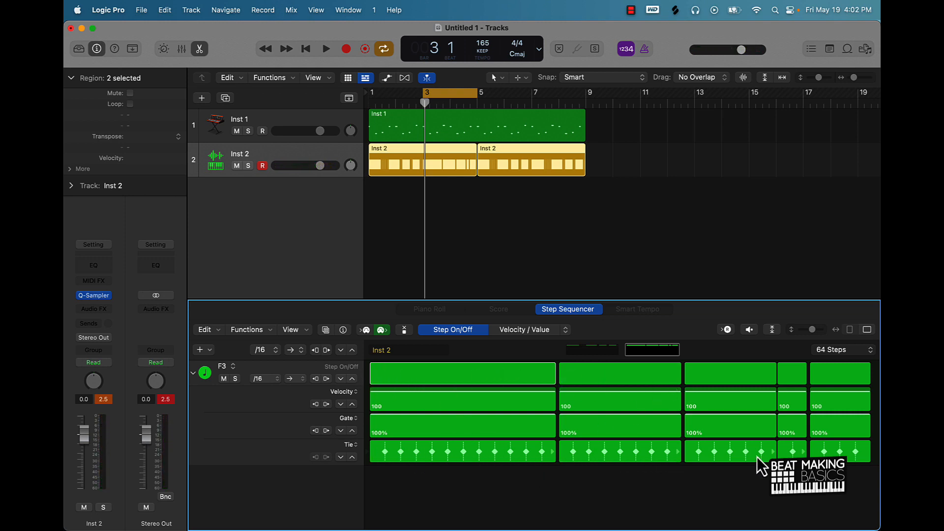
# Step: Change the Gate subrow to Note, raise the final hit on steps 61–64 to C4, and play it back
pyautogui.click(349, 419)
pyautogui.click(370, 443)
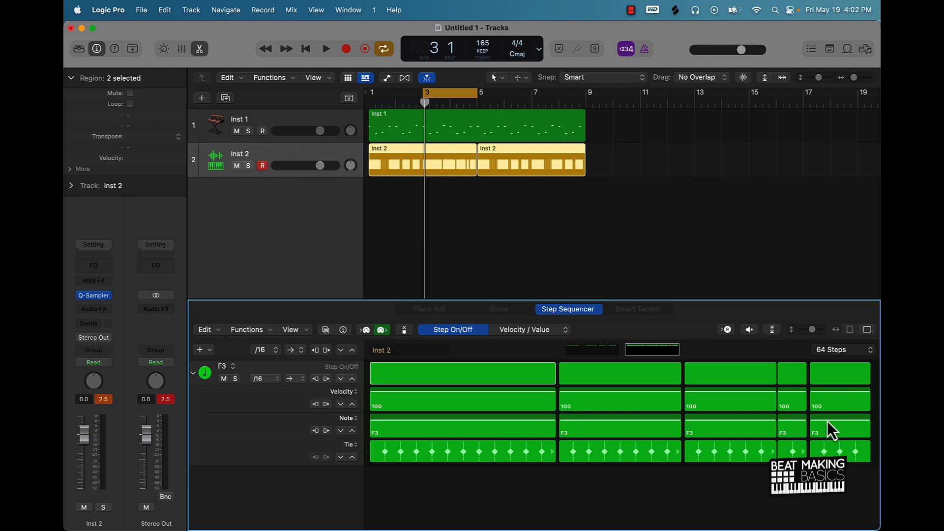
pyautogui.moveTo(827, 421); pyautogui.dragTo(830, 411)
pyautogui.press('space')
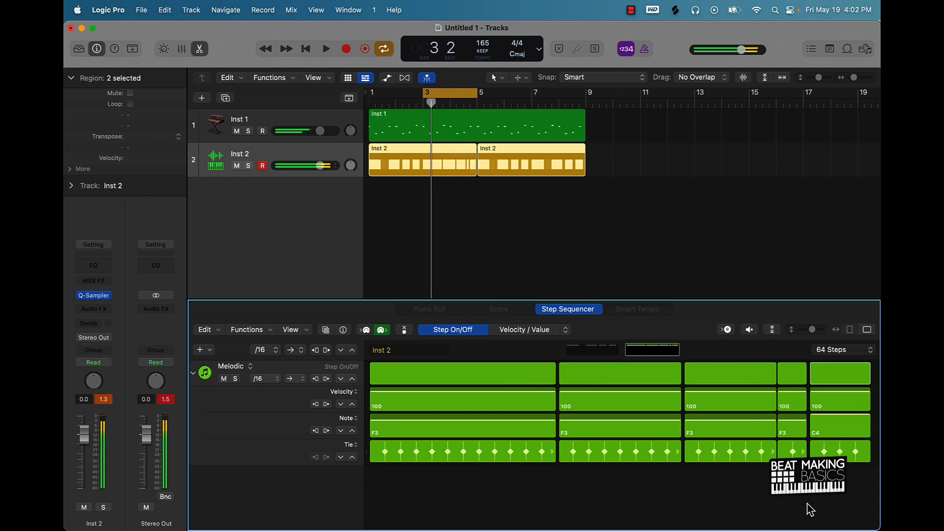
pyautogui.press('space')
# Step: Move the cycle range to bars 5–6, select only the second Inst 2 region, and play it back
pyautogui.moveTo(439, 97); pyautogui.dragTo(489, 98)
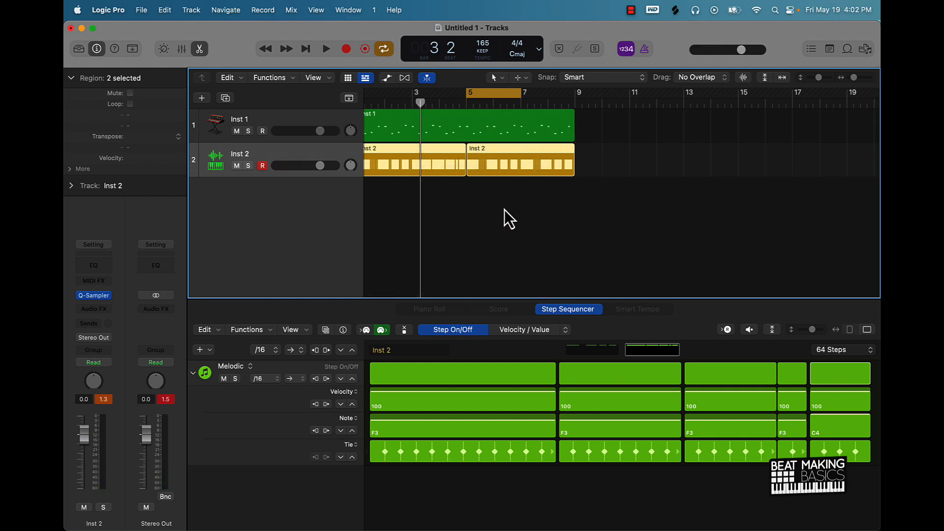
pyautogui.click(491, 140)
pyautogui.click(481, 173)
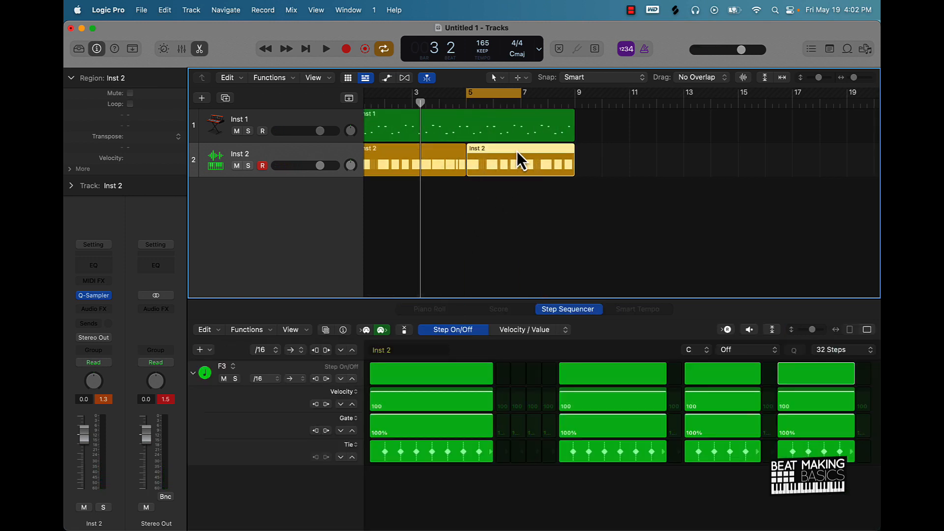
pyautogui.press('space')
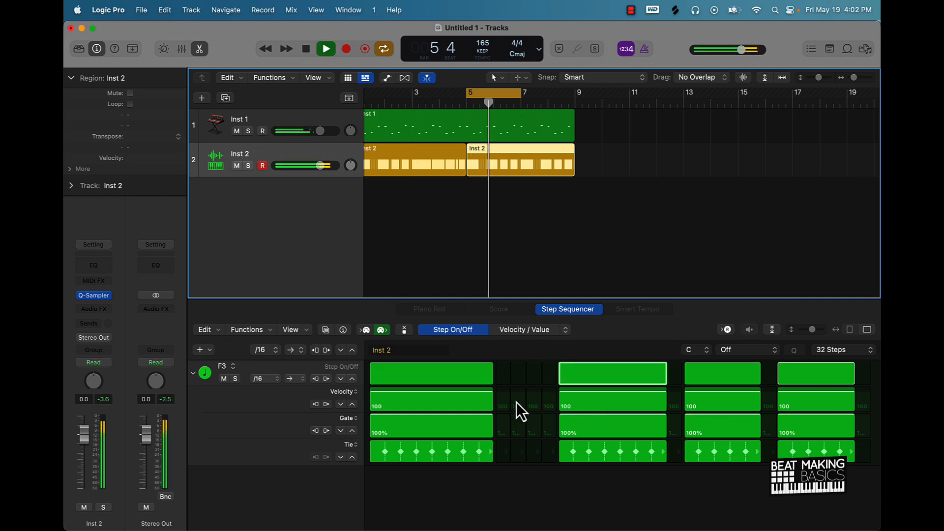
# Step: Try an extra F3 hit on steps 11 and 10, place it on step 9 instead, and tie it to the first hit
pyautogui.click(530, 375)
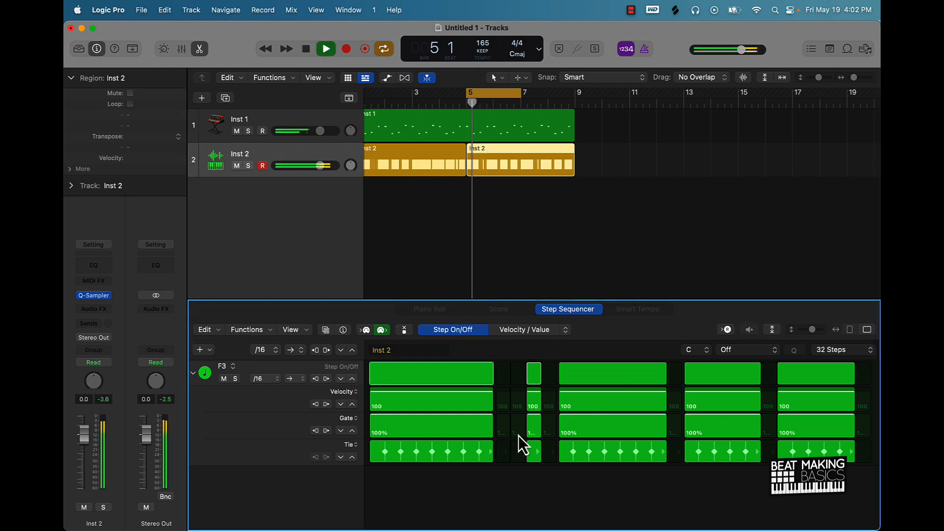
pyautogui.click(534, 378)
pyautogui.click(520, 376)
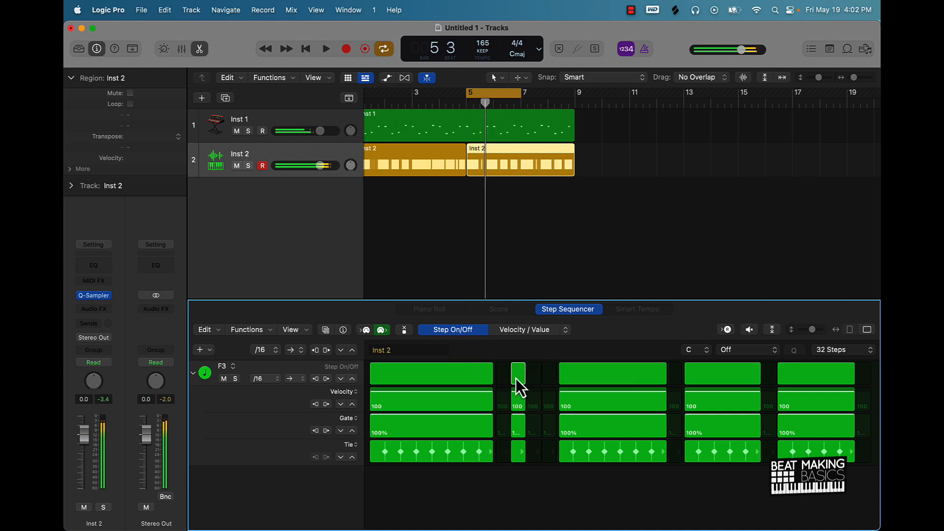
pyautogui.click(517, 377)
pyautogui.click(504, 374)
pyautogui.press('space')
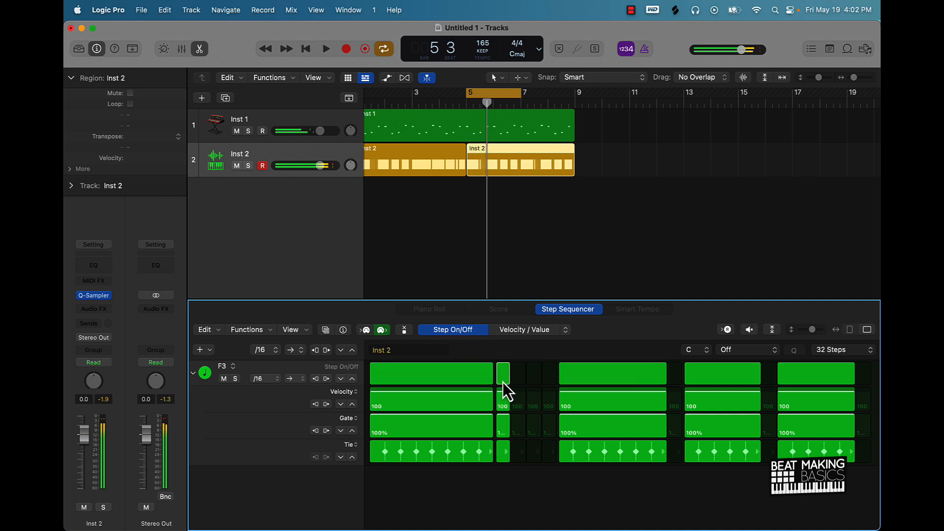
pyautogui.click(502, 451)
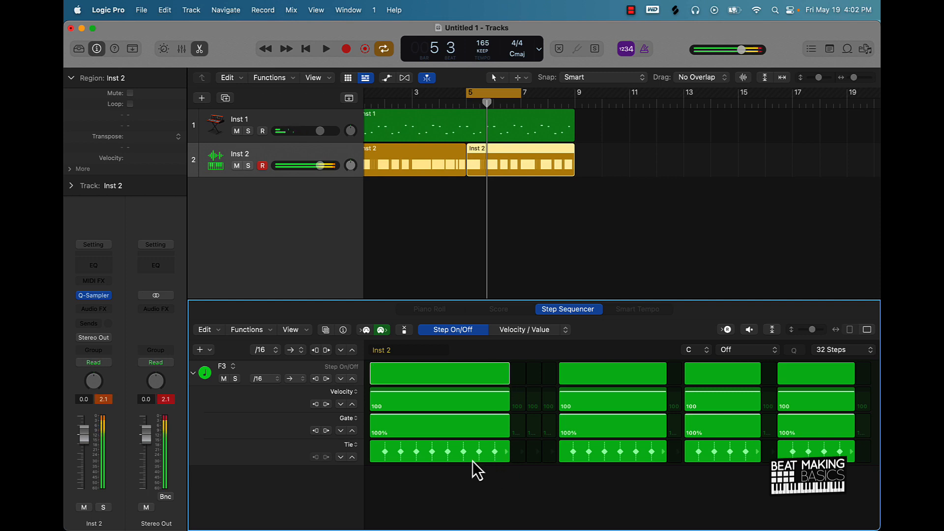
# Step: Try splitting the first F3 hit into tied hits across steps 1–3 and 4–9 while auditioning the loop
pyautogui.moveTo(459, 456); pyautogui.dragTo(385, 455)
pyautogui.press('space')
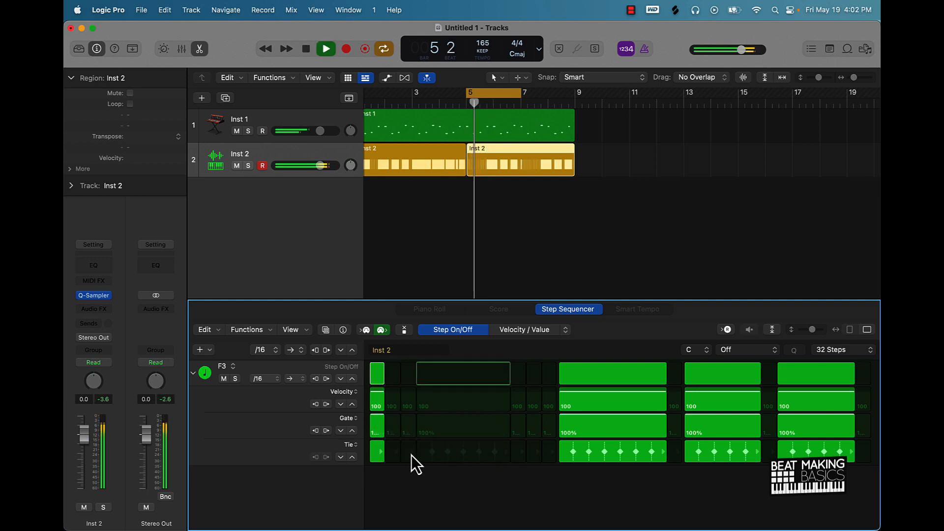
pyautogui.press('space')
pyautogui.click(426, 379)
pyautogui.press('space')
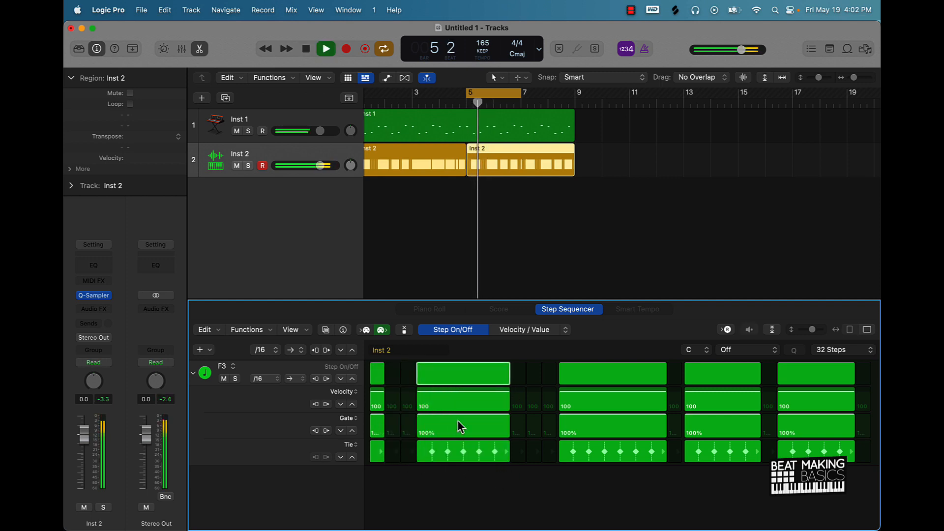
pyautogui.press('space')
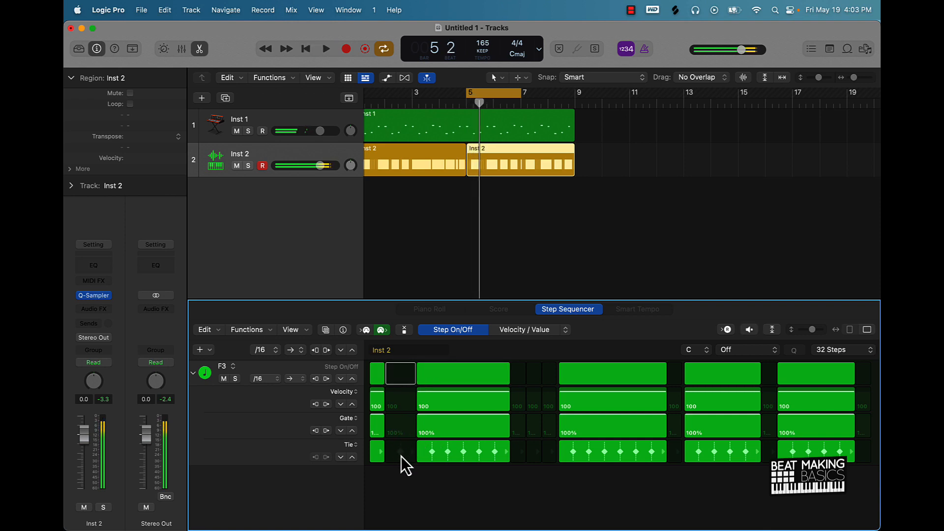
pyautogui.click(400, 456)
pyautogui.press('space')
pyautogui.press('space')
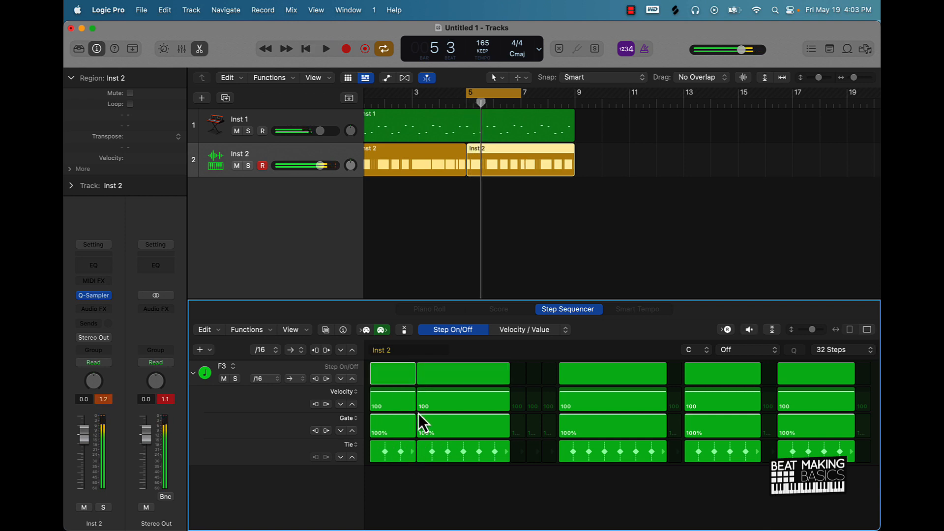
pyautogui.click(419, 373)
pyautogui.click(423, 452)
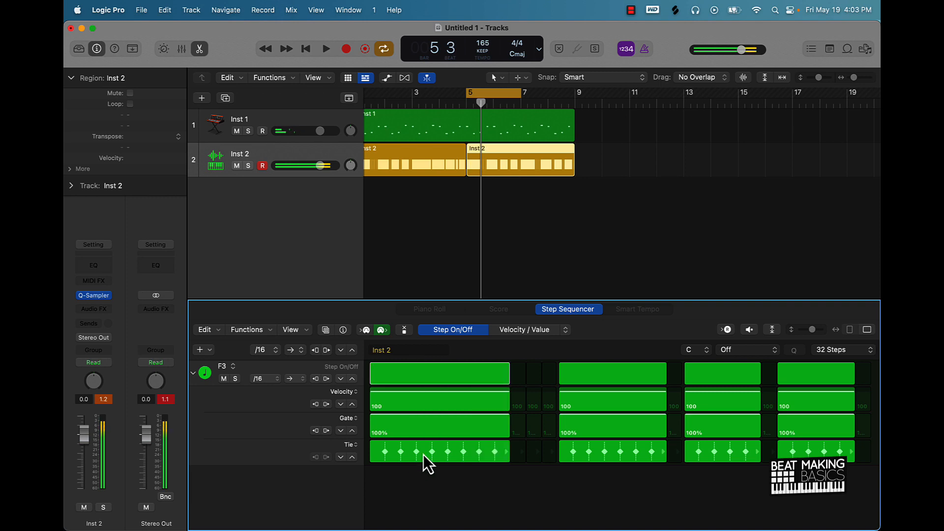
# Step: Extend the first F3 hit through step 10, split it into tied hits on steps 1–4 and 7–10, and audition the loop
pyautogui.click(518, 453)
pyautogui.moveTo(454, 455); pyautogui.dragTo(432, 453)
pyautogui.press('space')
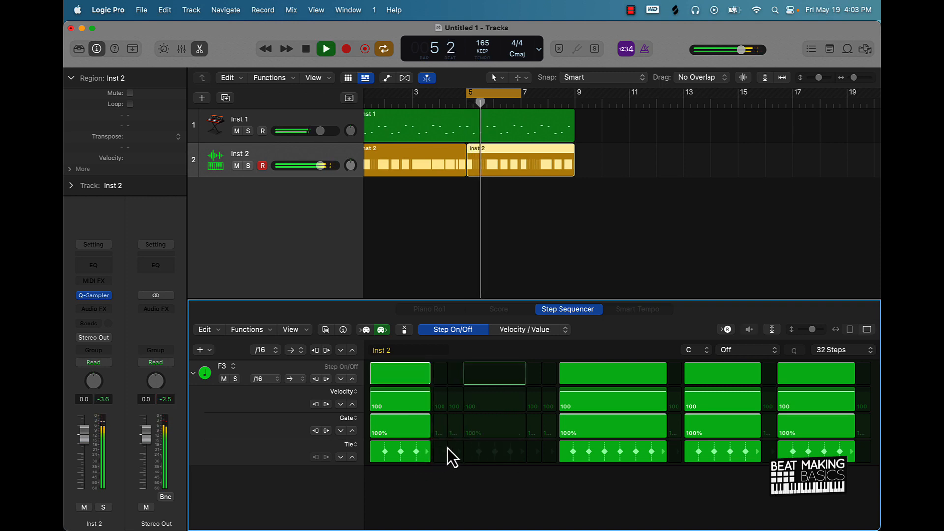
pyautogui.click(473, 376)
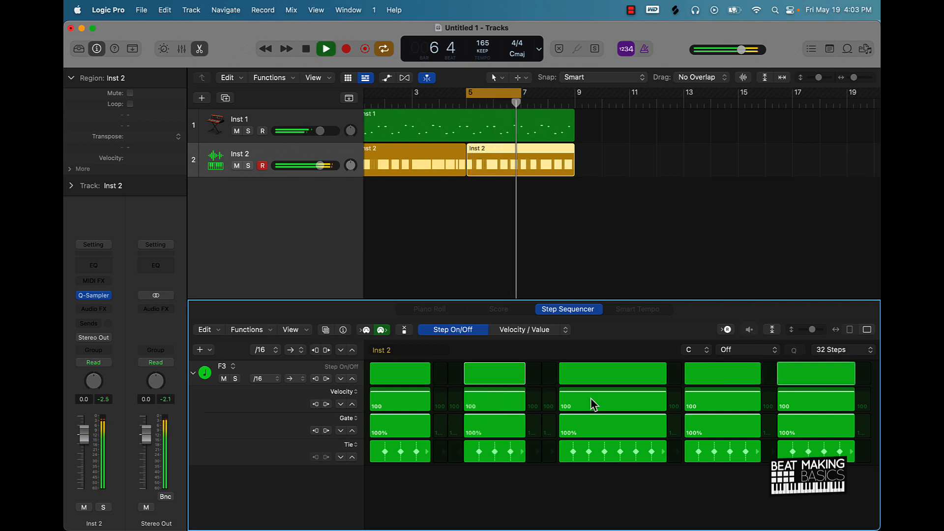
pyautogui.press('space')
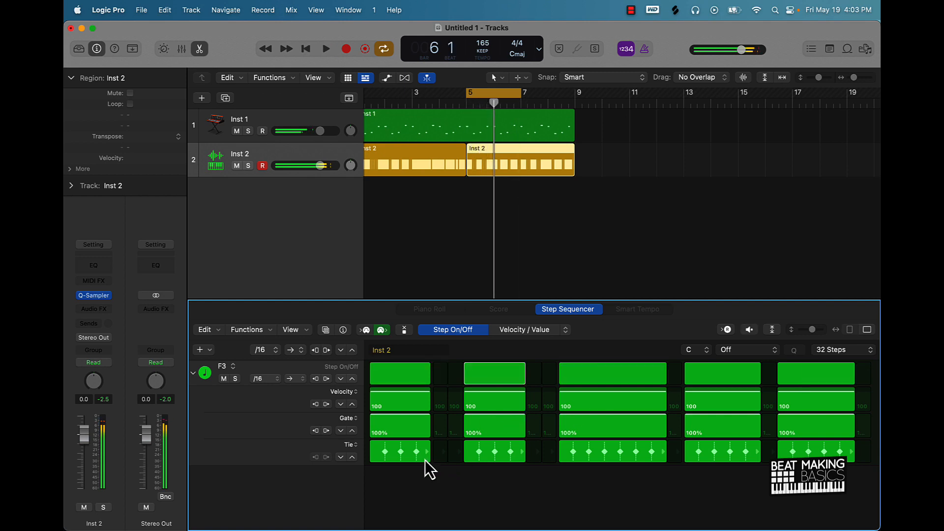
# Step: Close the gaps between the F3 hits by extending the ties over steps 5–6, 11–12, 20 and 26
pyautogui.click(438, 455)
pyautogui.click(453, 456)
pyautogui.click(532, 451)
pyautogui.click(547, 453)
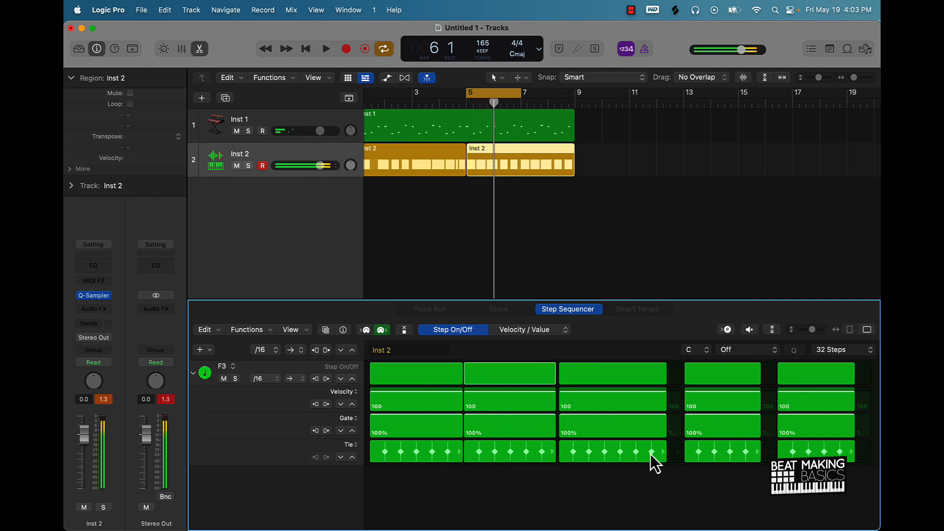
pyautogui.click(670, 452)
pyautogui.click(764, 454)
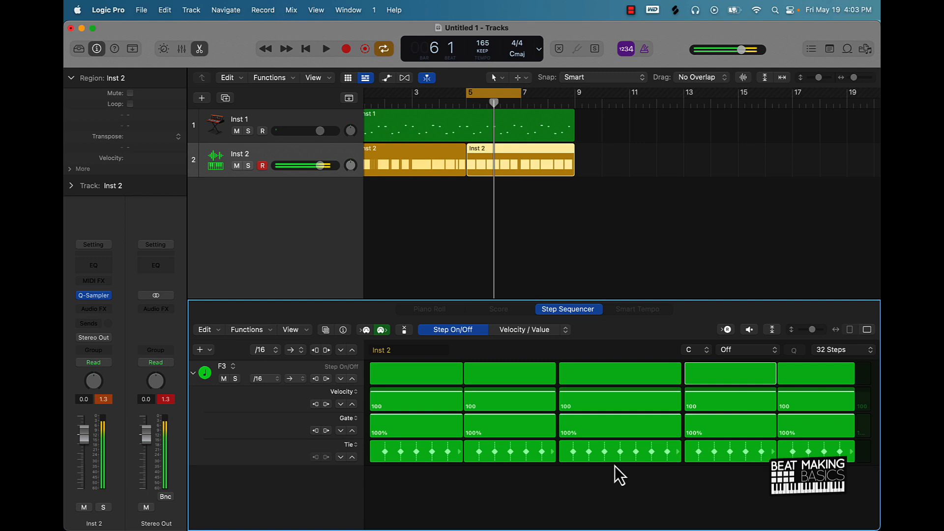
# Step: Replace the Gate subrow with Note, set the hit on steps 7–12 to Root Key - C3, and audition it
pyautogui.click(347, 417)
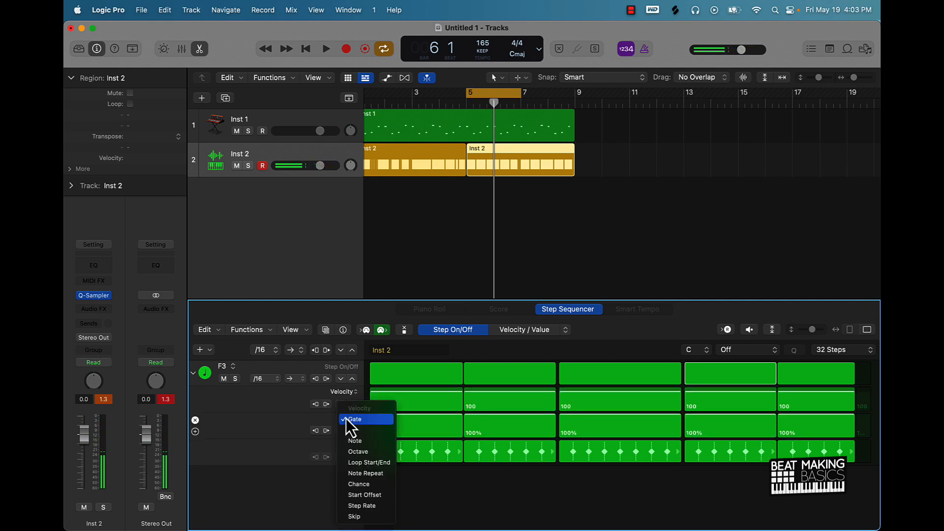
pyautogui.click(366, 443)
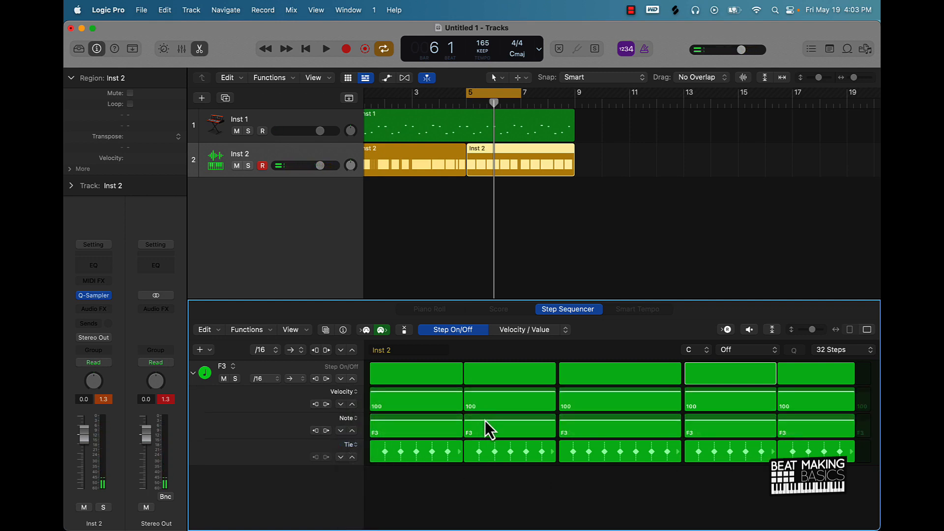
pyautogui.moveTo(485, 421); pyautogui.dragTo(484, 428)
pyautogui.press('space')
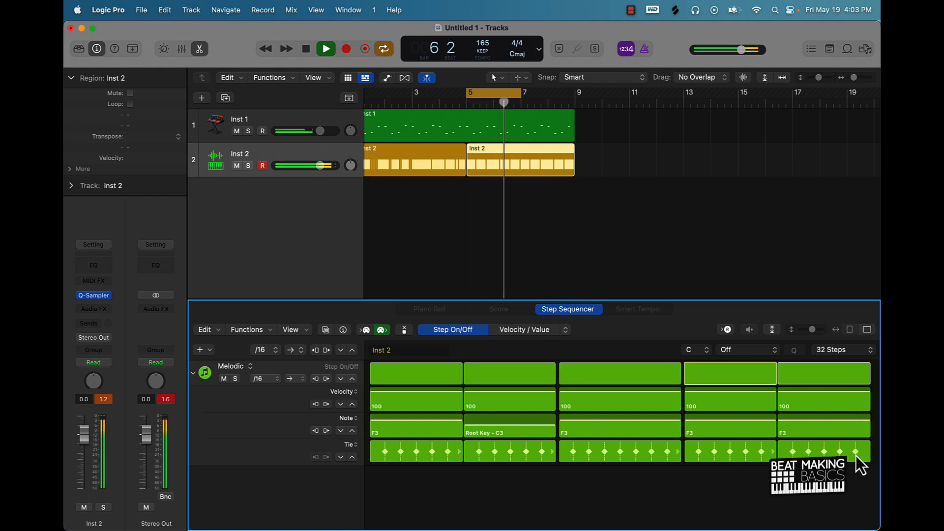
pyautogui.press('space')
# Step: Move the cycle range to bars 7–8, keep the second Inst 2 region selected, and play the loop
pyautogui.moveTo(480, 97); pyautogui.dragTo(534, 97)
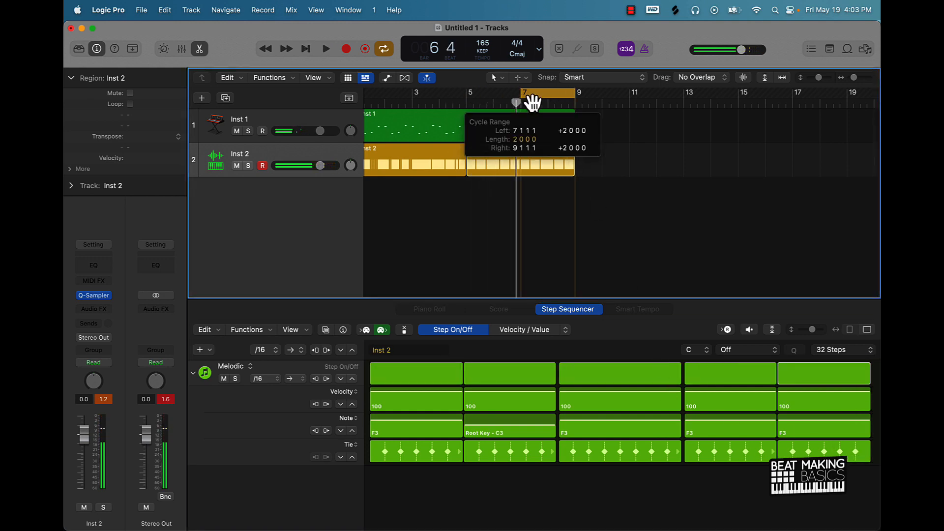
pyautogui.press('space')
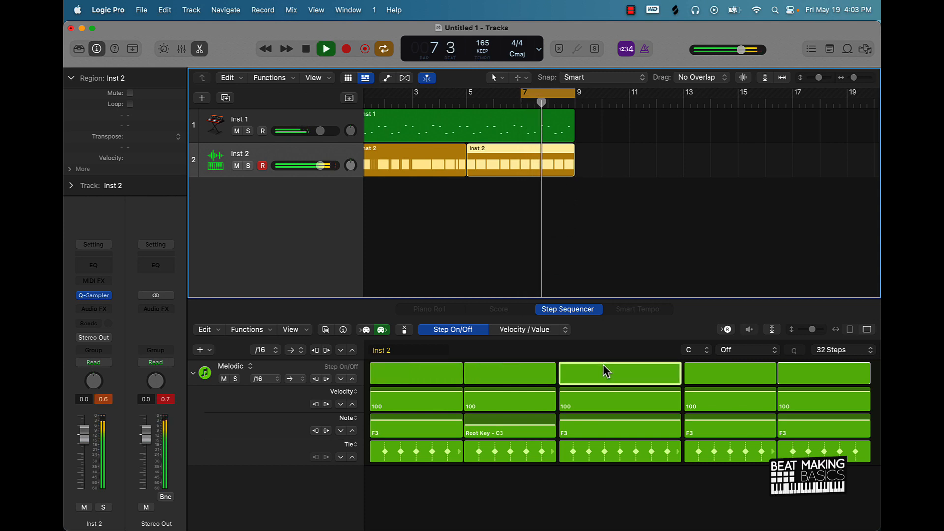
pyautogui.press('space')
pyautogui.click(521, 218)
pyautogui.click(521, 161)
pyautogui.press('space')
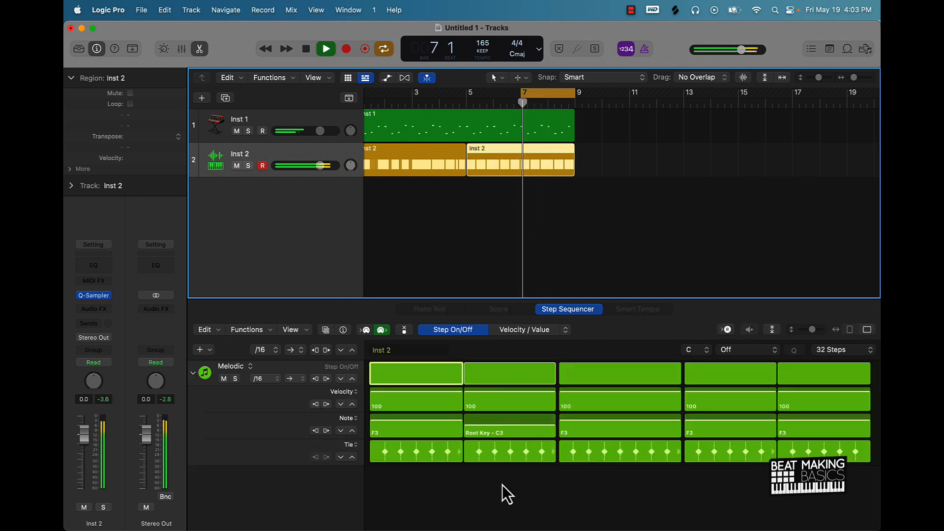
pyautogui.press('space')
# Step: Set the note of the hit on steps 7–12 to C4 and audition the loop
pyautogui.click(497, 423)
pyautogui.moveTo(497, 421); pyautogui.dragTo(500, 411)
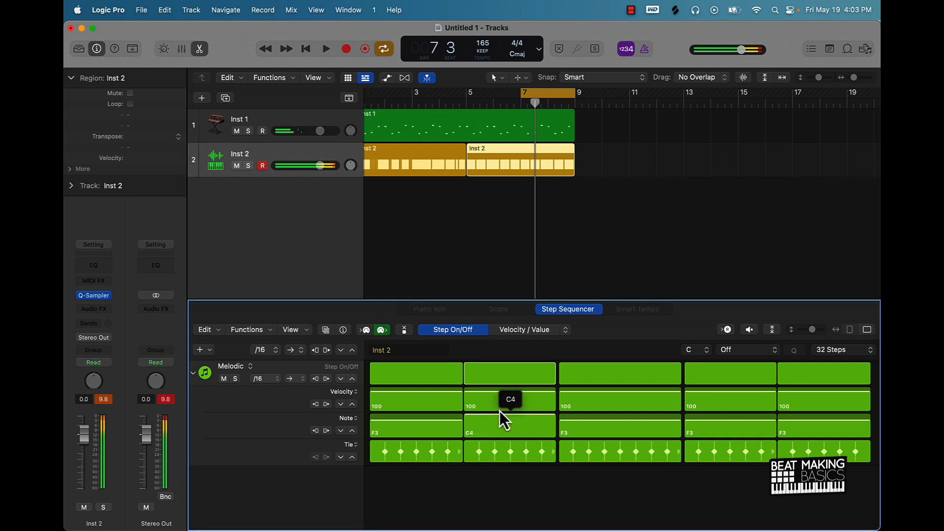
pyautogui.press('space')
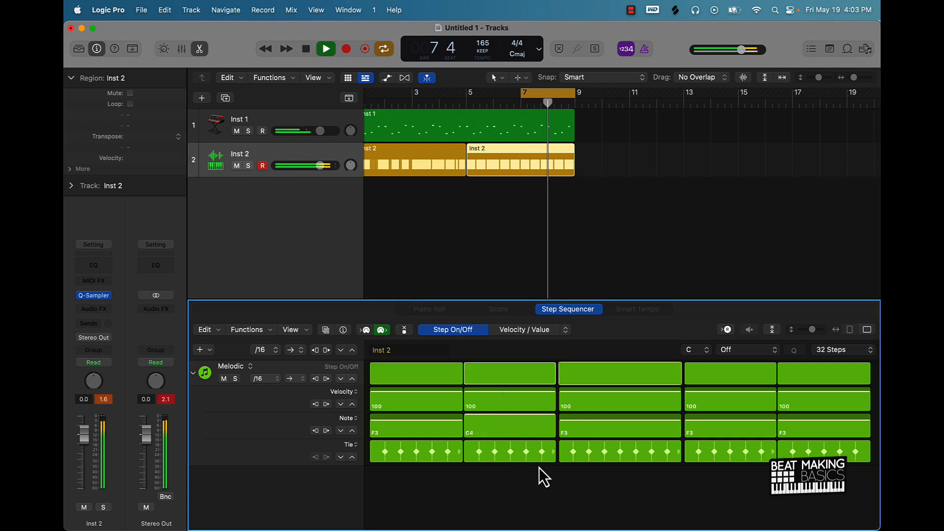
pyautogui.press('space')
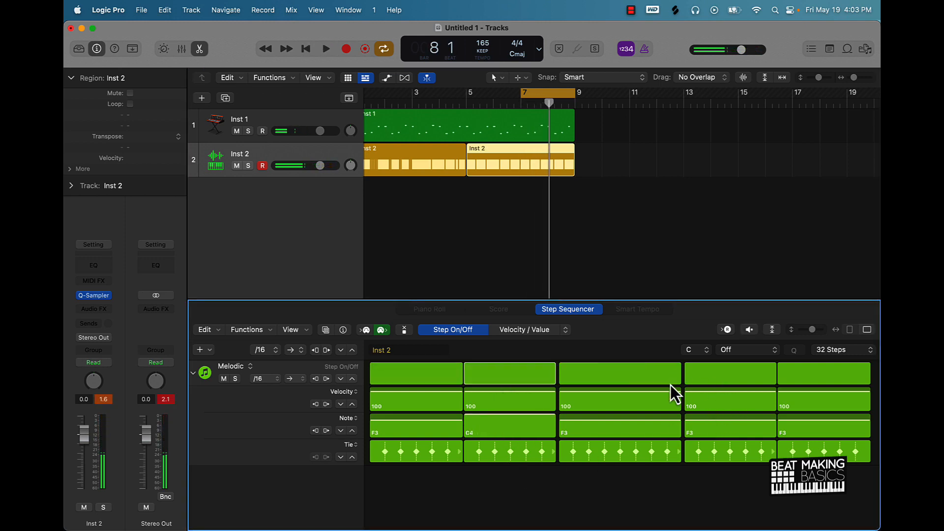
# Step: Try splitting the third hit into steps 13–17, a single hit on step 18, and steps 20–26, then audition
pyautogui.click(675, 458)
pyautogui.click(662, 458)
pyautogui.click(656, 457)
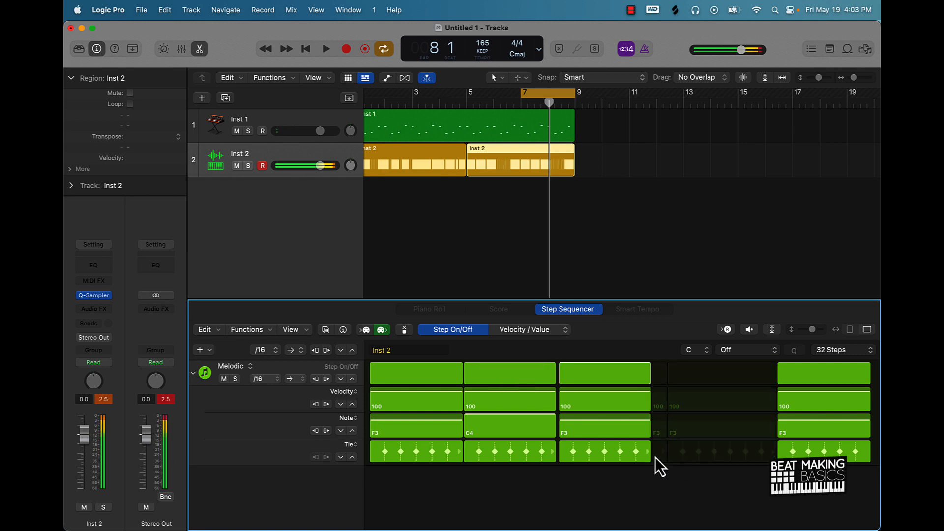
pyautogui.click(643, 459)
pyautogui.click(670, 376)
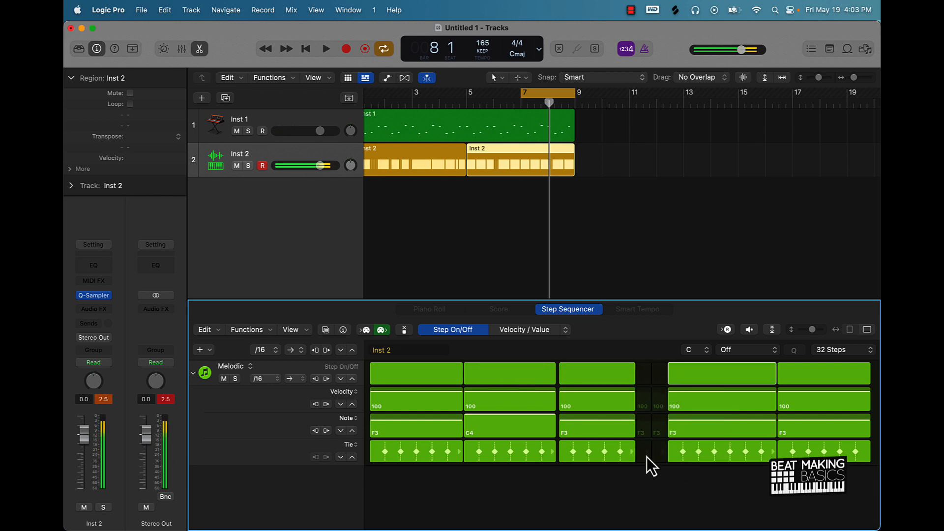
pyautogui.click(643, 376)
pyautogui.press('space')
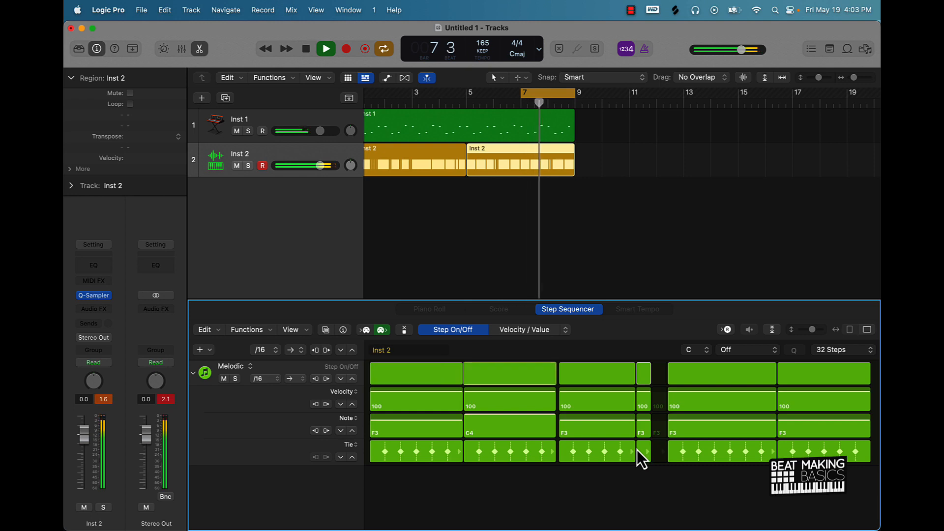
pyautogui.press('space')
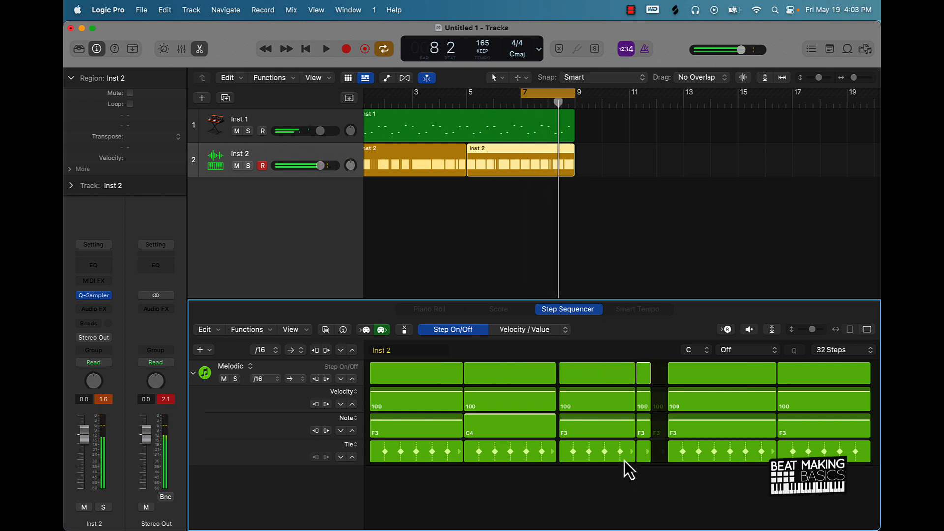
# Step: Try ending the third hit at step 16 with a separate F3 hit on step 17, step 18 off, and audition
pyautogui.click(626, 453)
pyautogui.click(630, 376)
pyautogui.press('space')
pyautogui.click(643, 378)
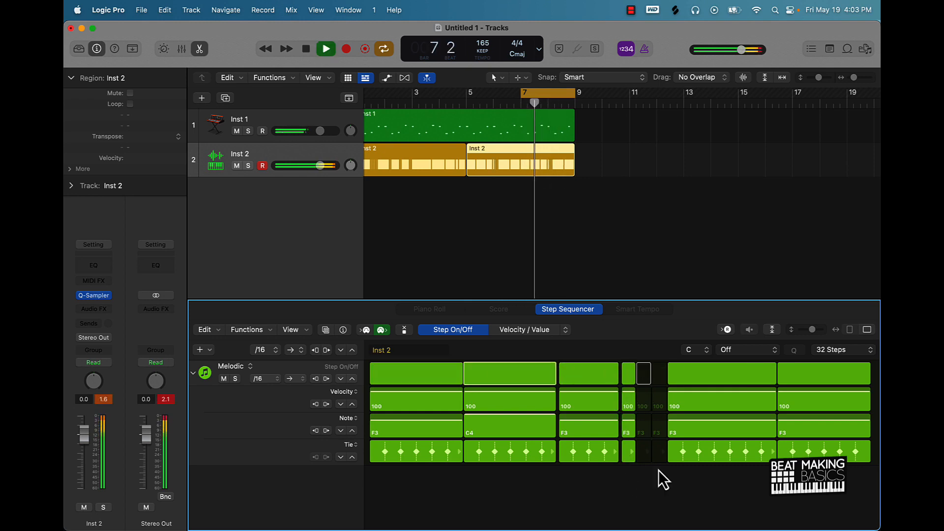
pyautogui.press('space')
# Step: Try replacing the step 17 hit with a tied hit on steps 18–19, extend the third hit through step 17, and audition
pyautogui.click(633, 373)
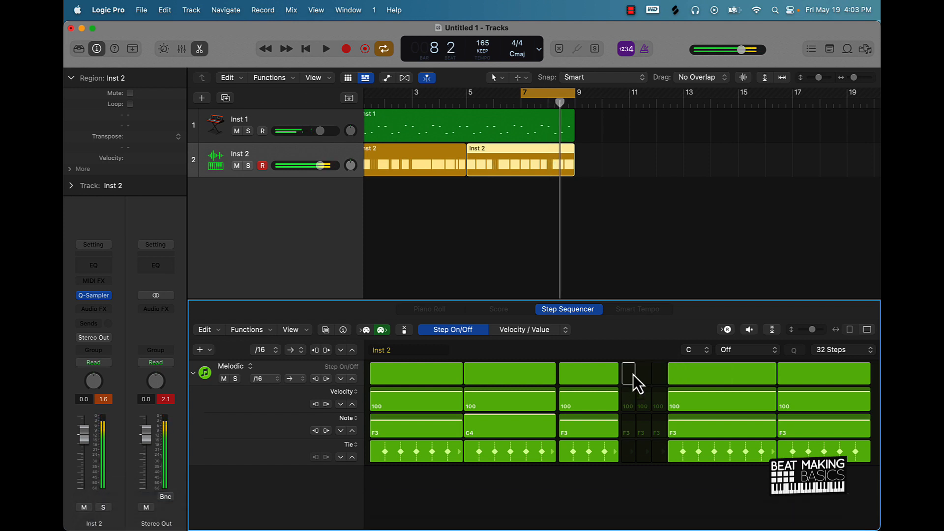
pyautogui.click(643, 374)
pyautogui.click(657, 453)
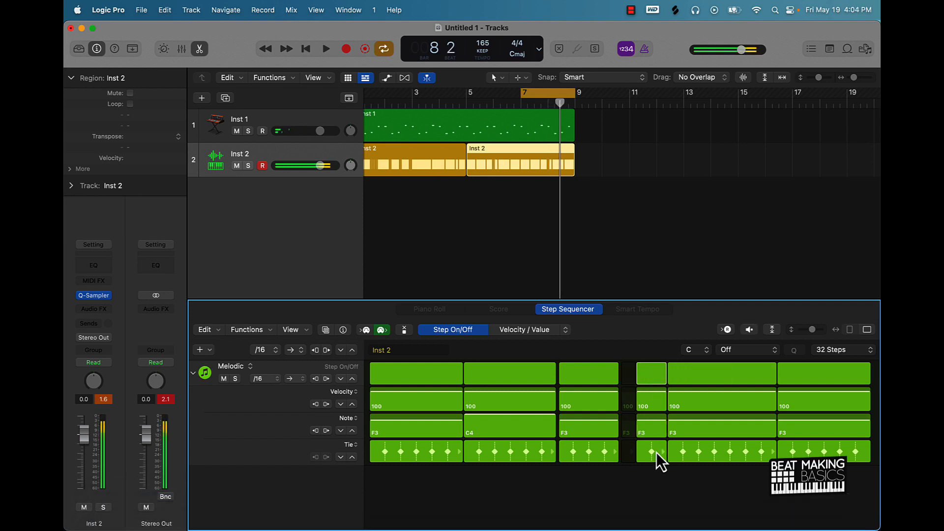
pyautogui.press('space')
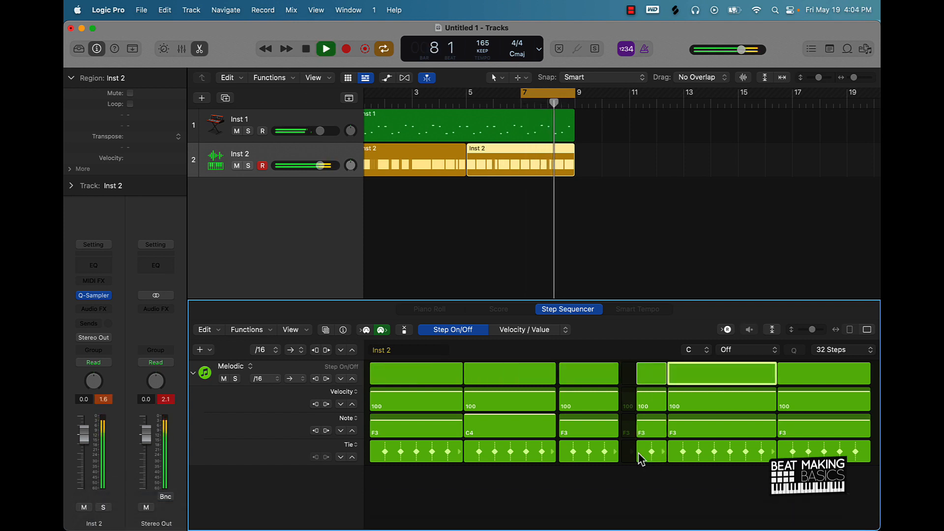
pyautogui.click(631, 453)
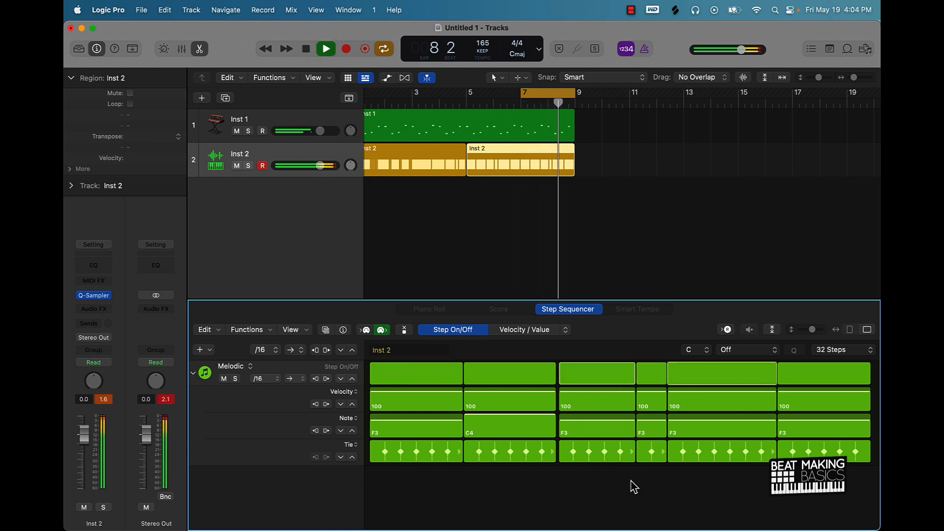
pyautogui.press('space')
# Step: Try a single F3 hit on step 18 followed by one tied hit across steps 19–26
pyautogui.click(641, 378)
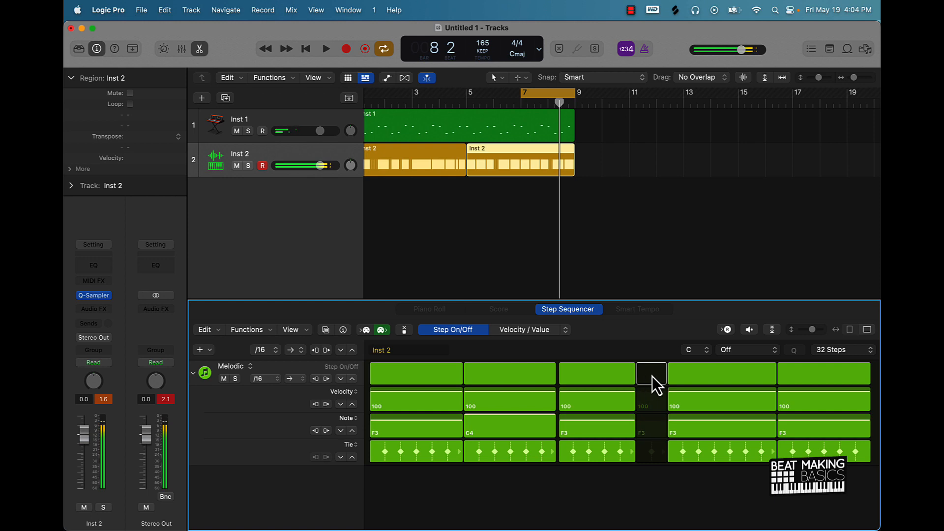
pyautogui.click(651, 377)
pyautogui.click(654, 458)
pyautogui.click(652, 460)
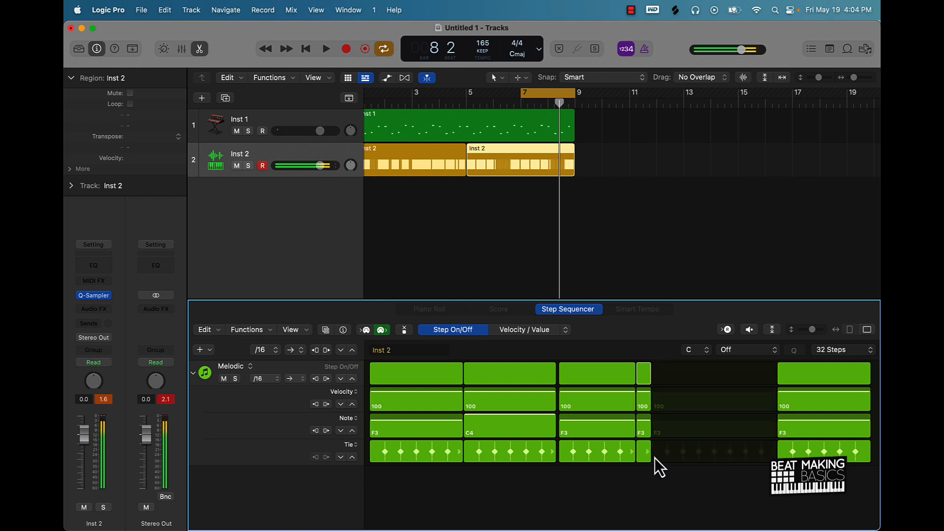
pyautogui.click(661, 387)
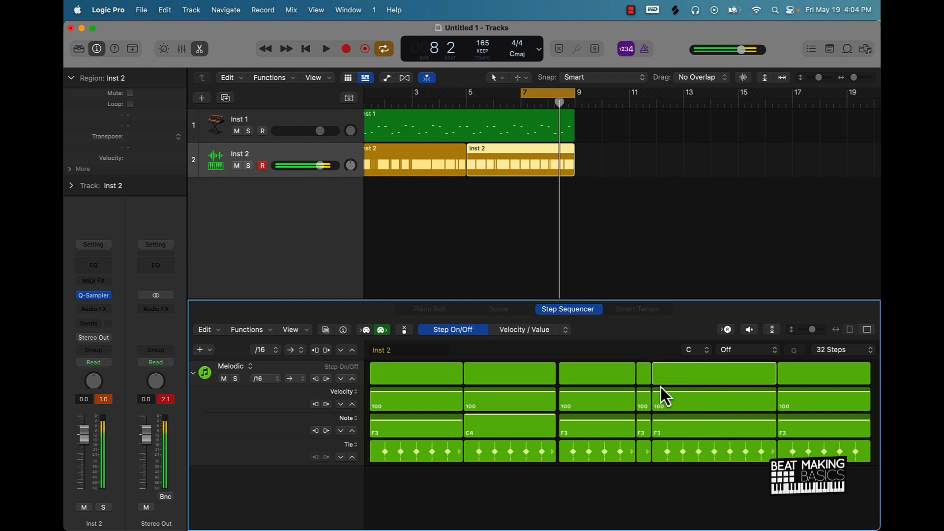
# Step: Break the ties after step 13 one at a time to cut the third hit down to a single step
pyautogui.click(639, 461)
pyautogui.click(644, 454)
pyautogui.click(594, 455)
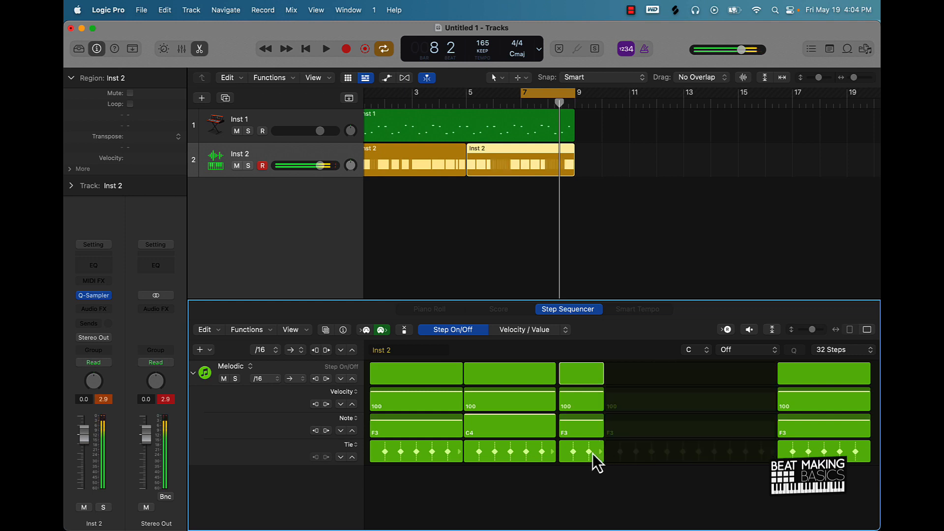
pyautogui.click(589, 454)
pyautogui.click(575, 453)
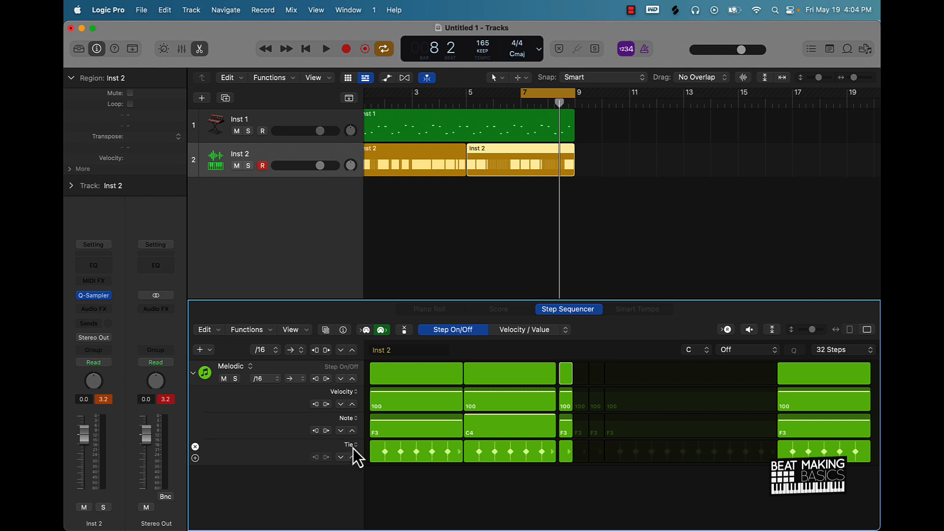
# Step: Try a Note Repeat of 2 on the C4 hit while auditioning, reset it to 1, and bring back the Velocity subrow
pyautogui.click(351, 393)
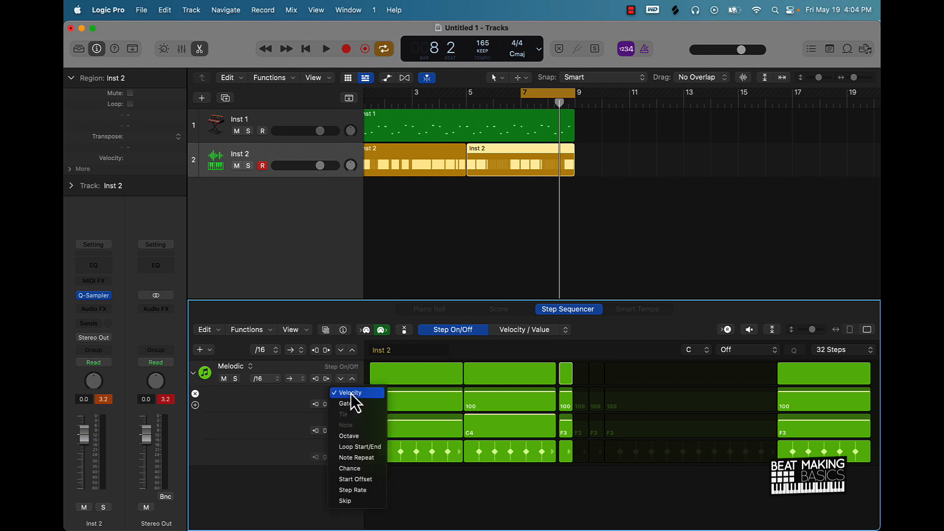
pyautogui.click(362, 459)
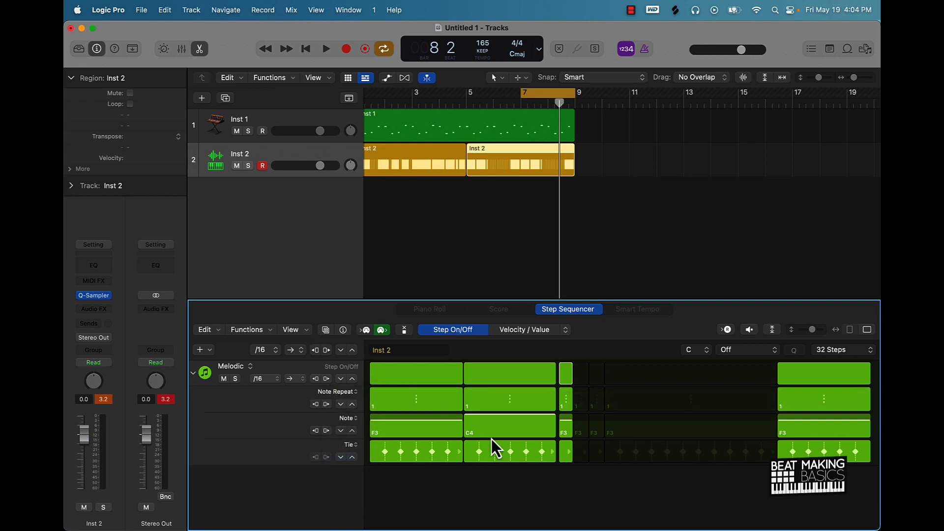
pyautogui.moveTo(501, 401); pyautogui.dragTo(500, 408)
pyautogui.press('space')
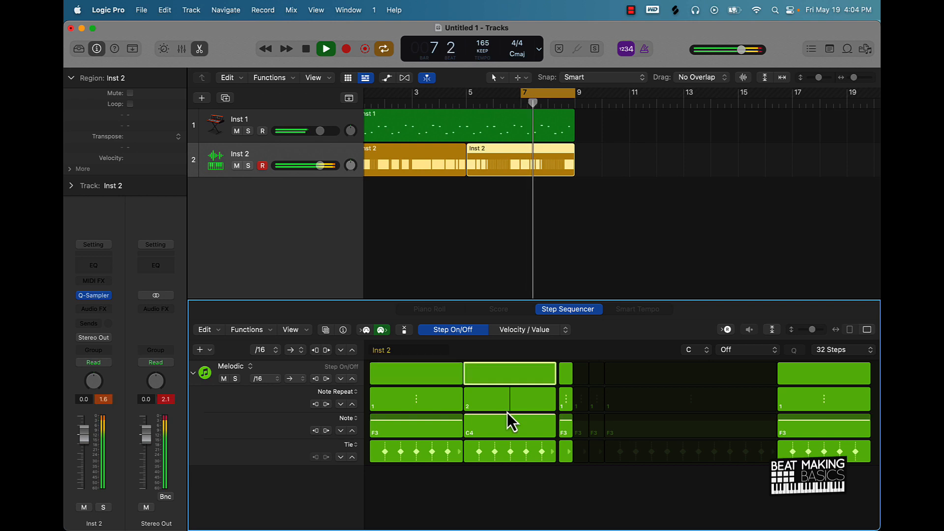
pyautogui.moveTo(508, 408)
pyautogui.mouseDown()
pyautogui.moveTo(514, 413)
pyautogui.moveTo(515, 400)
pyautogui.moveTo(512, 414)
pyautogui.mouseUp()
pyautogui.press('space')
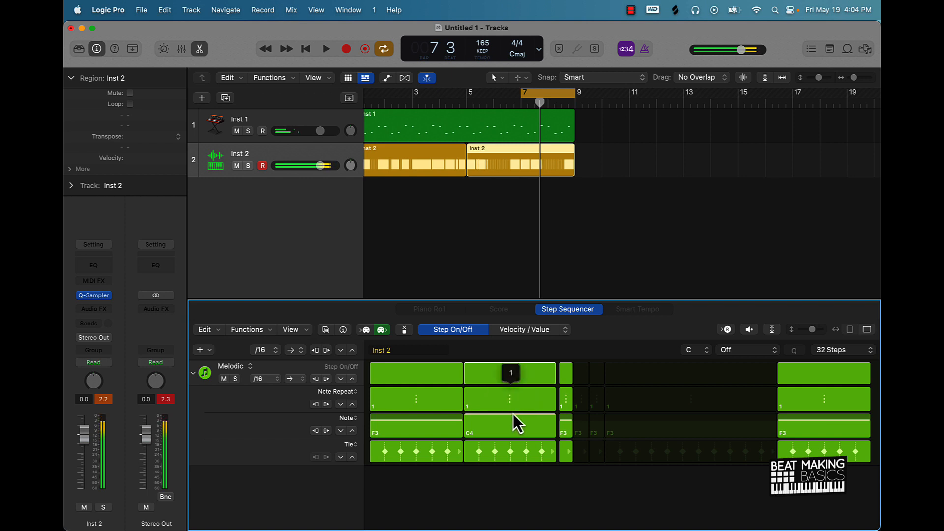
pyautogui.click(346, 394)
pyautogui.click(339, 329)
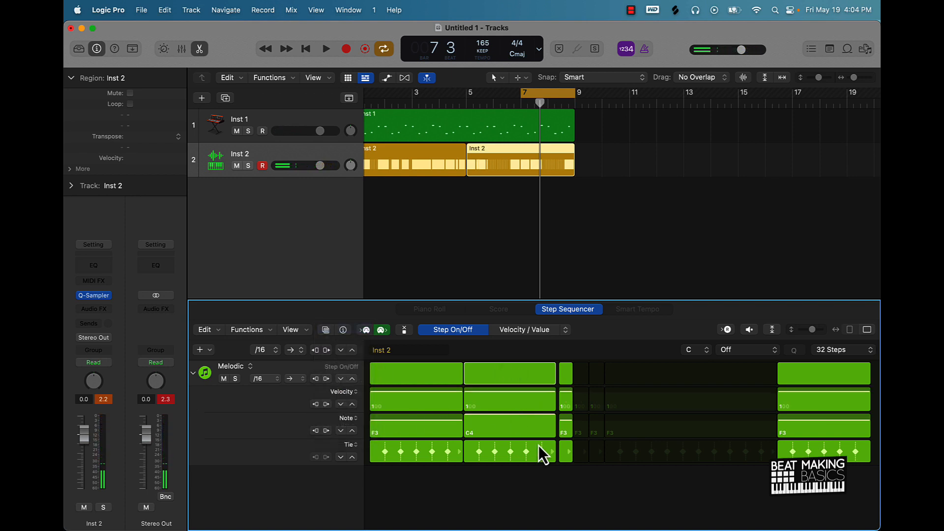
# Step: Tie the F3 hit starting on step 13 through step 26 and set the last hit to E3 while auditioning the loop
pyautogui.click(570, 376)
pyautogui.click(562, 378)
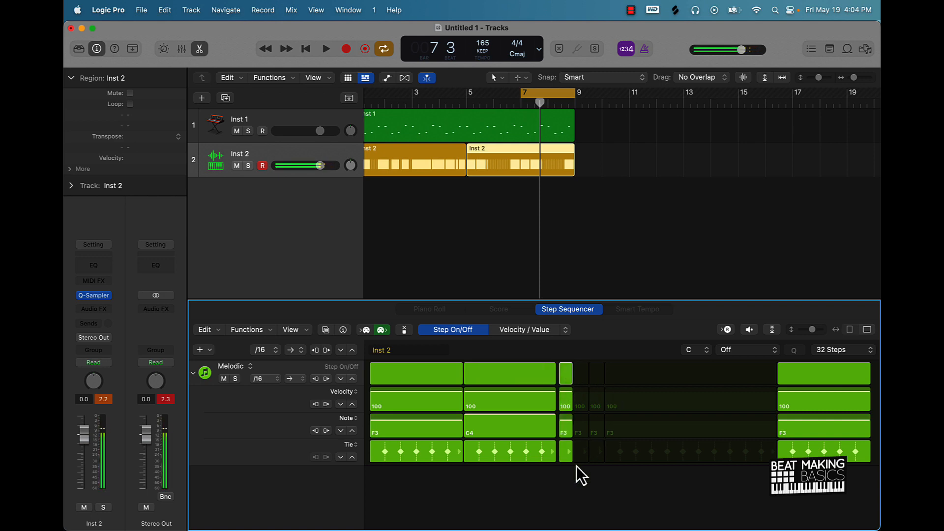
pyautogui.moveTo(568, 453); pyautogui.dragTo(601, 456)
pyautogui.press('space')
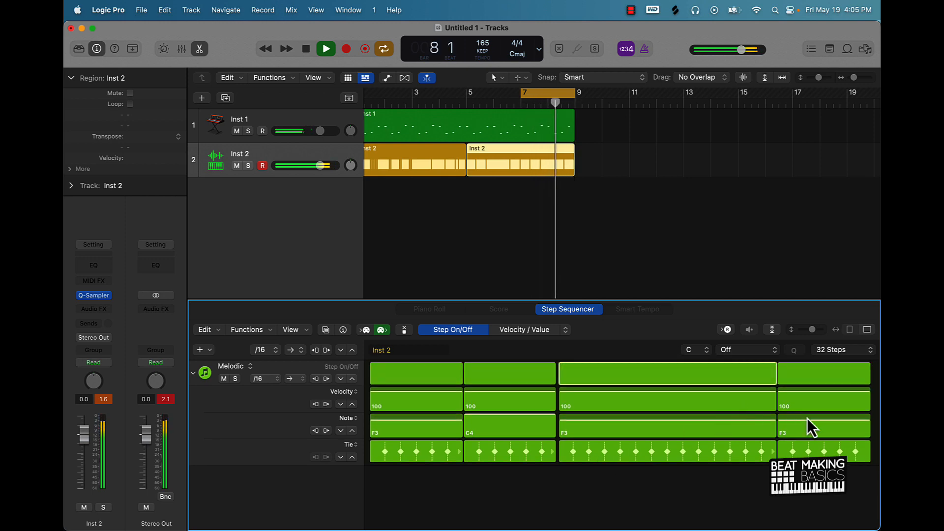
pyautogui.press('space')
# Step: Set the cycle range over bars 1–8 and deselect the regions
pyautogui.hscroll(2, 493, 120)
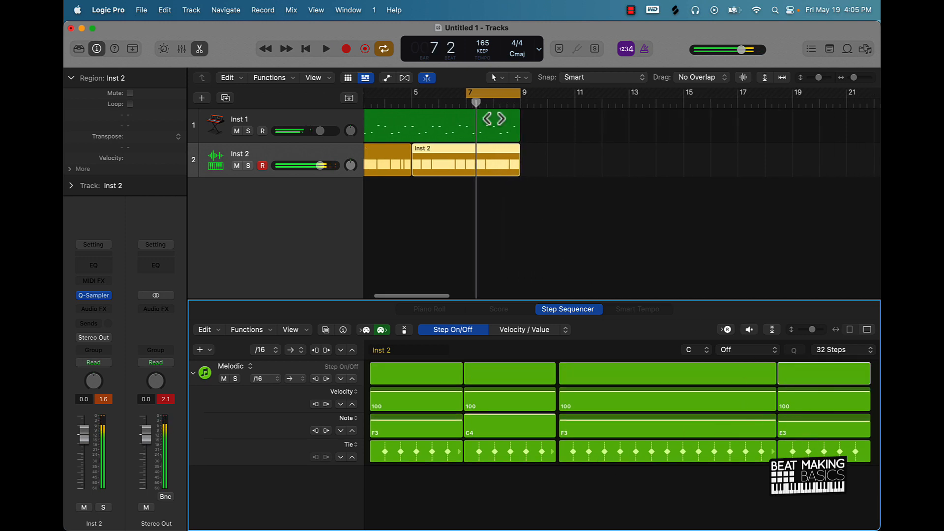
pyautogui.hscroll(-3, 487, 149)
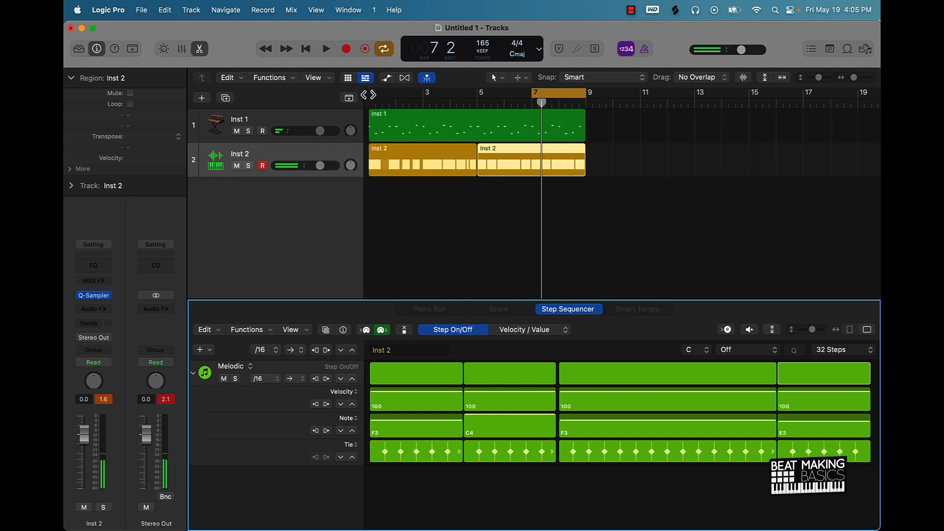
pyautogui.moveTo(371, 94); pyautogui.dragTo(585, 104)
pyautogui.click(518, 205)
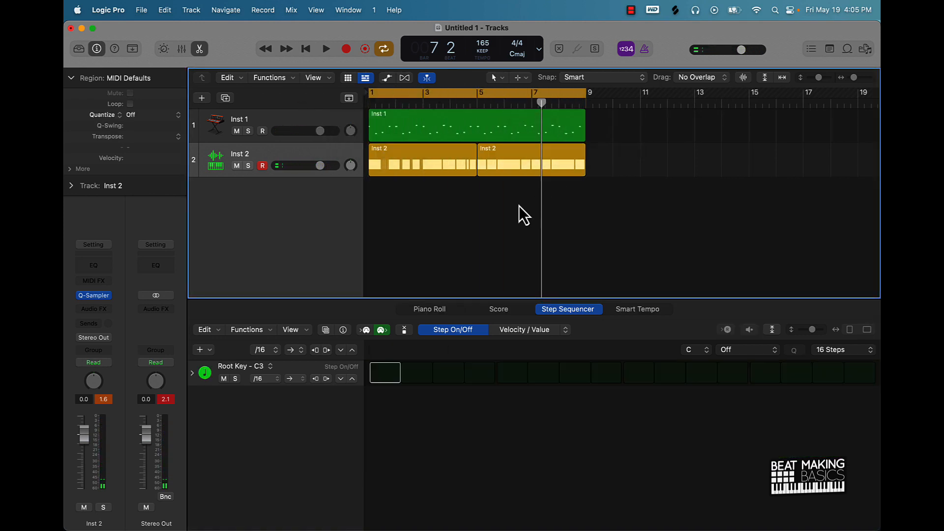
# Step: Reset the output's peak level reading and convert both Inst 2 MIDI regions to pattern regions
pyautogui.moveTo(518, 205); pyautogui.dragTo(447, 167)
pyautogui.press('space')
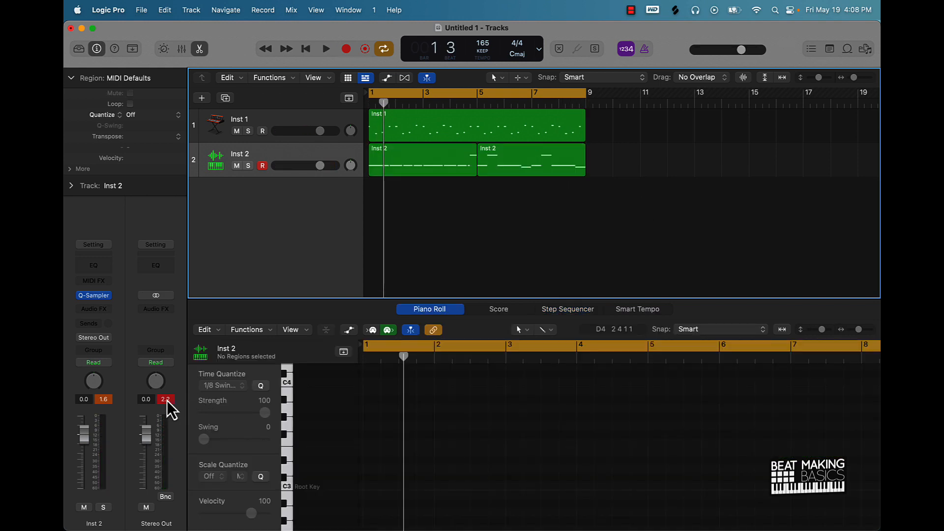
pyautogui.click(166, 400)
pyautogui.moveTo(450, 191); pyautogui.dragTo(512, 158)
pyautogui.rightClick(513, 158)
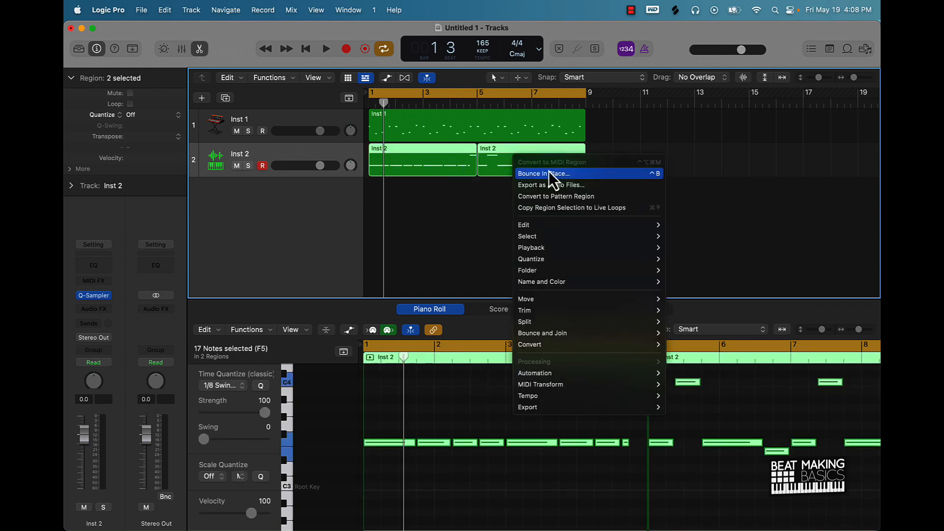
pyautogui.click(583, 199)
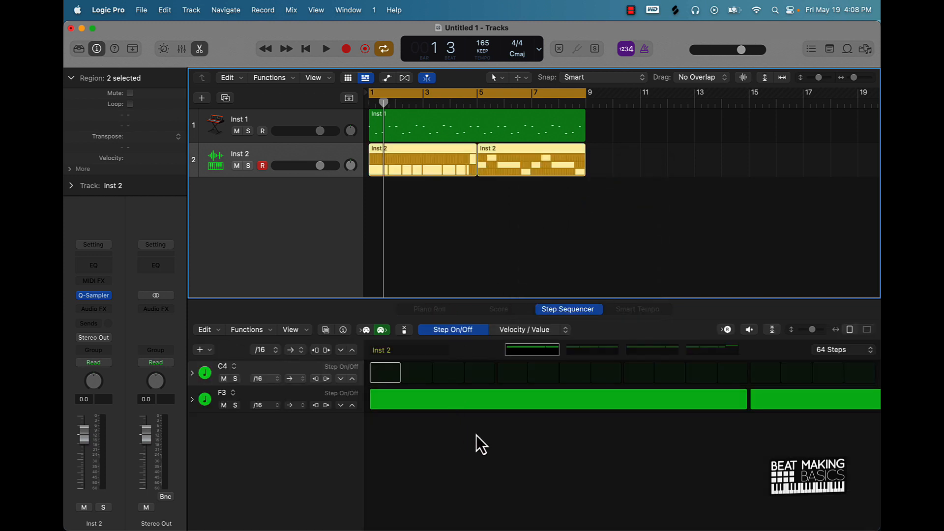
# Step: Raise the pitch Glide in Inst 2's Quick Sampler beyond 125 ms while auditioning the loop, and close the plug-in
pyautogui.click(94, 298)
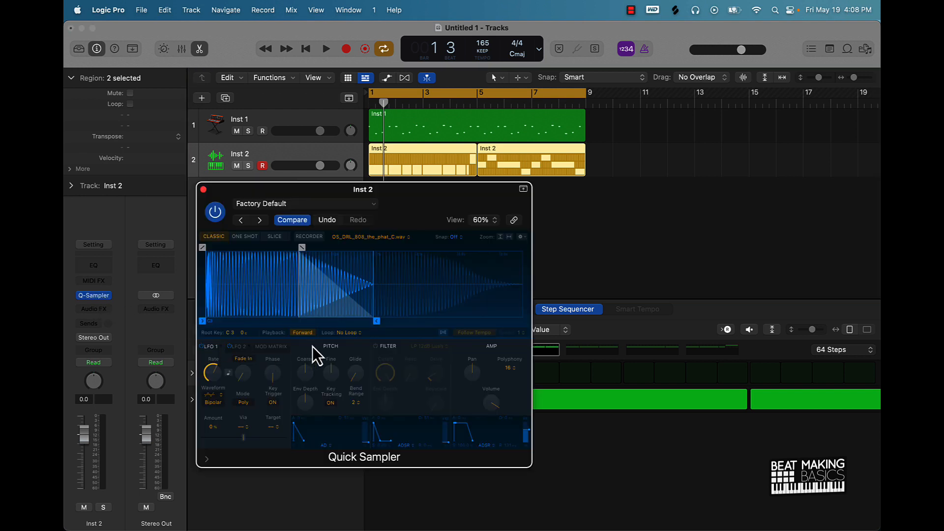
pyautogui.moveTo(350, 371)
pyautogui.press('space')
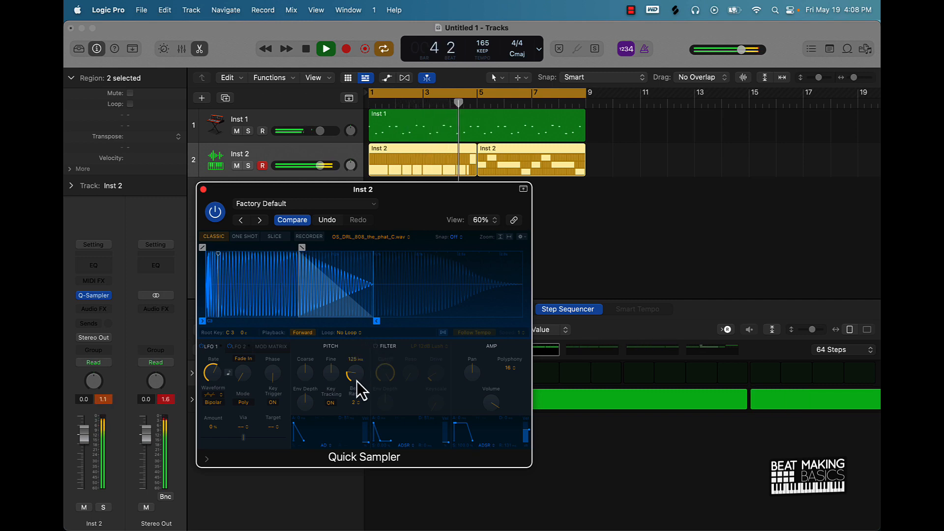
pyautogui.moveTo(356, 379)
pyautogui.moveTo(355, 380); pyautogui.dragTo(356, 352)
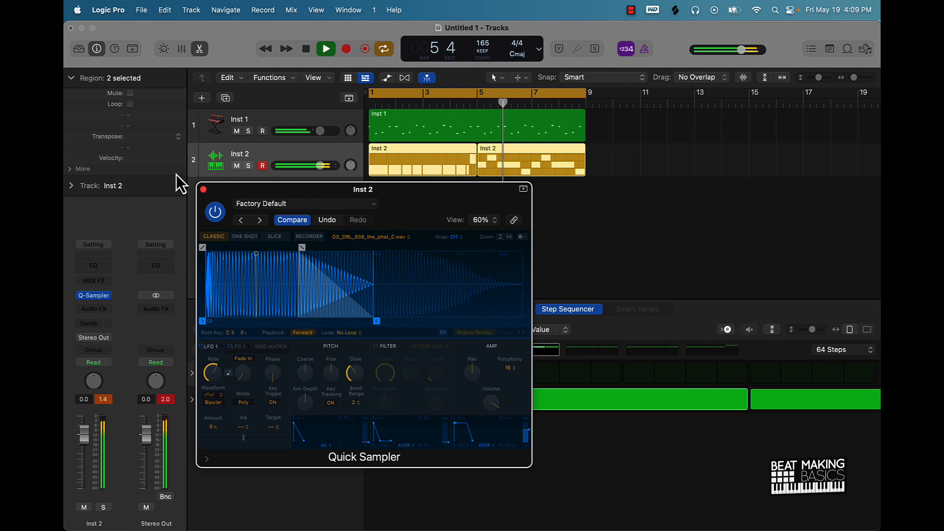
pyautogui.press('space')
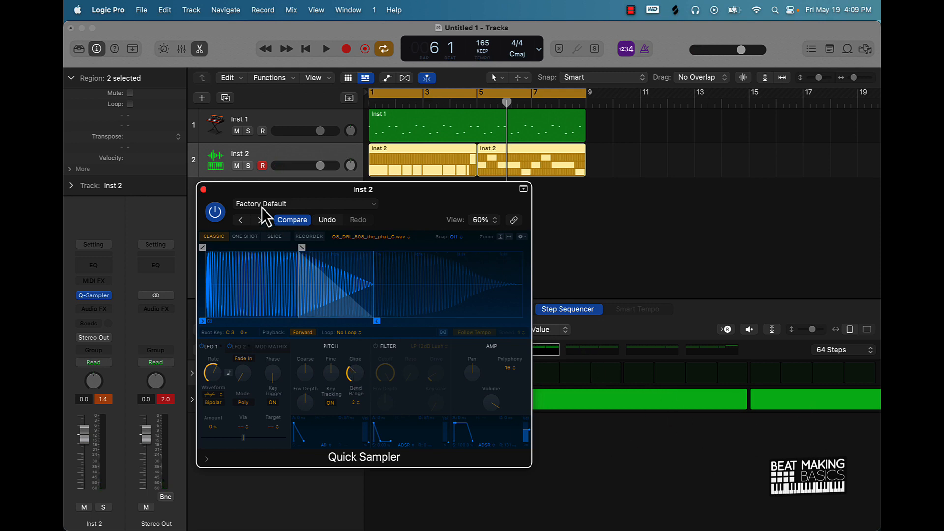
pyautogui.click(204, 189)
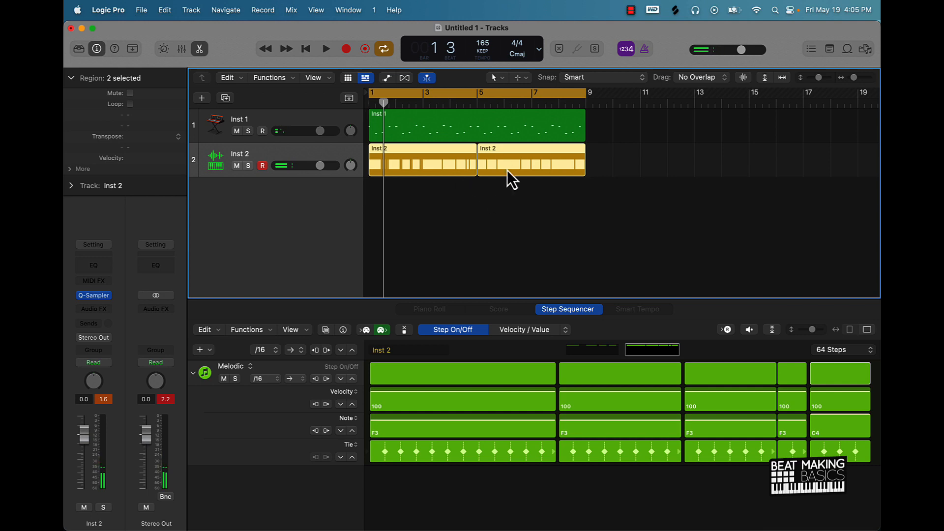
# Step: Convert both selected Inst 2 pattern regions to MIDI regions
pyautogui.rightClick(499, 153)
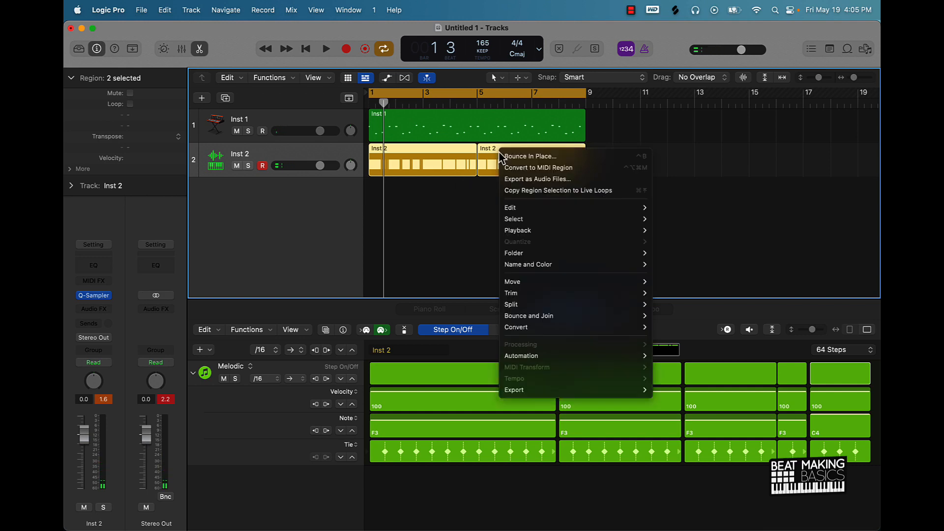
pyautogui.click(583, 168)
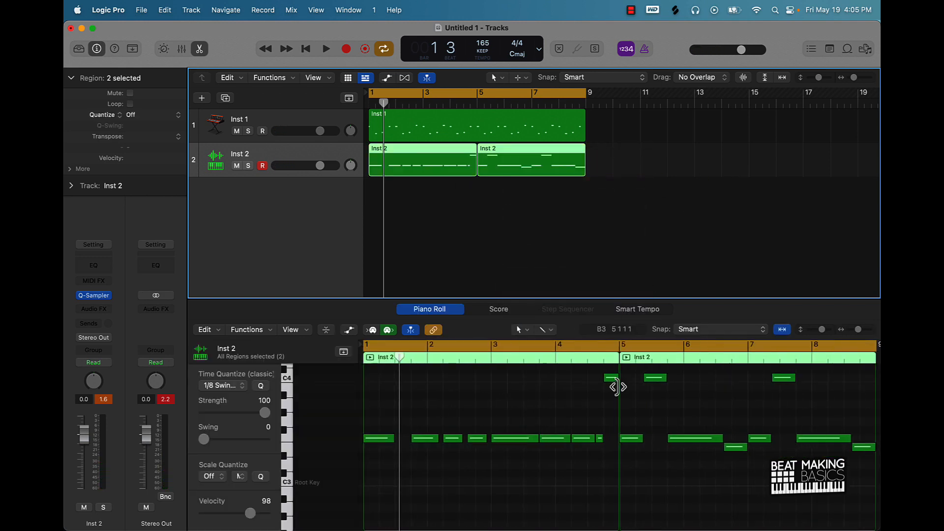
# Step: Select all bass notes in the Piano Roll and trim their note ends to the following notes (Force Legato)
pyautogui.scroll(3, 591, 408)
pyautogui.scroll(-8, 591, 409)
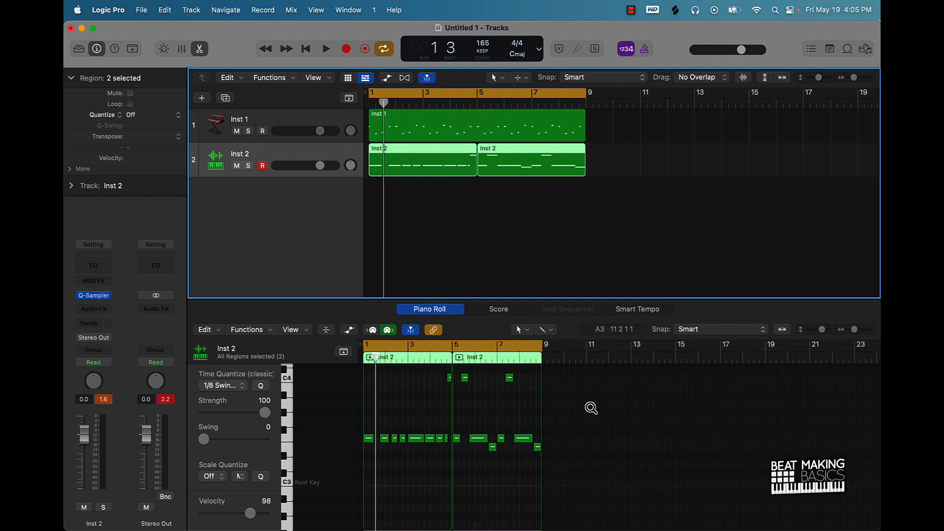
pyautogui.scroll(6, 591, 409)
pyautogui.scroll(1, 591, 408)
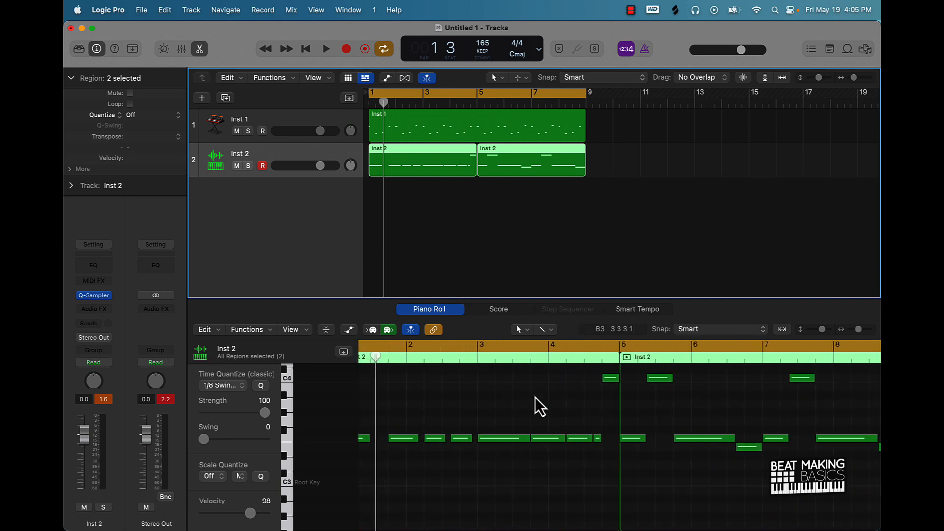
pyautogui.click(565, 400)
pyautogui.press('super+a')
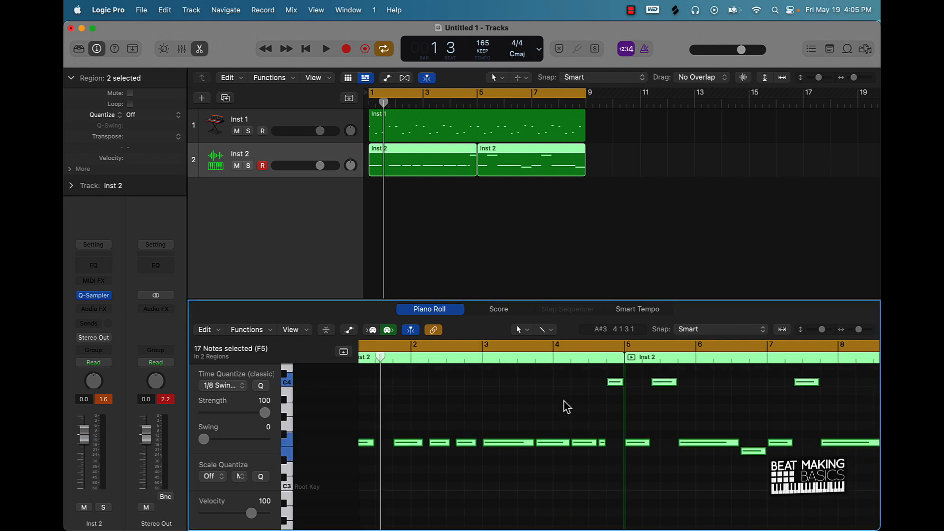
pyautogui.hscroll(-2, 535, 408)
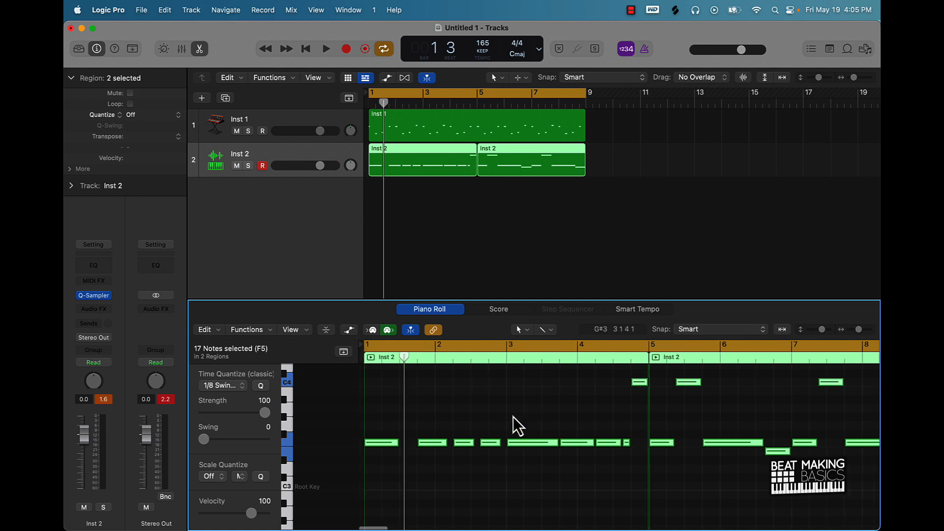
pyautogui.rightClick(382, 444)
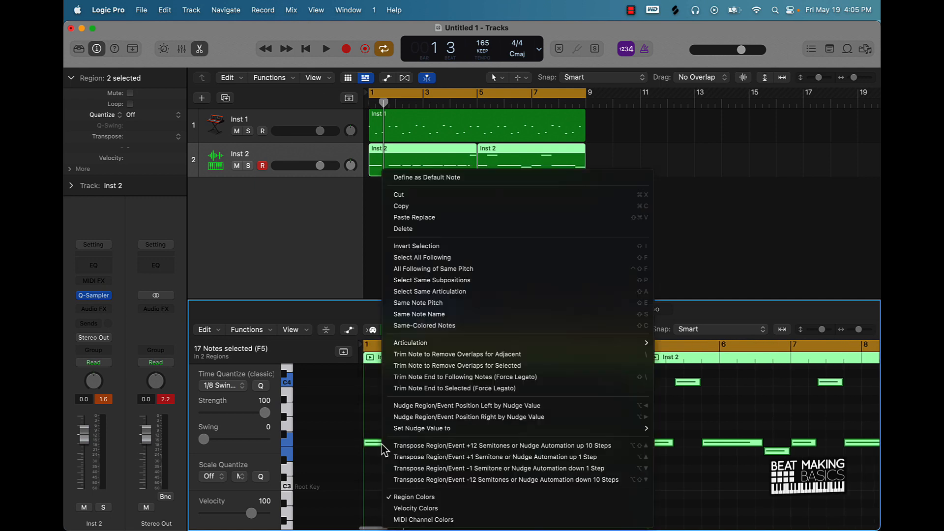
pyautogui.click(480, 378)
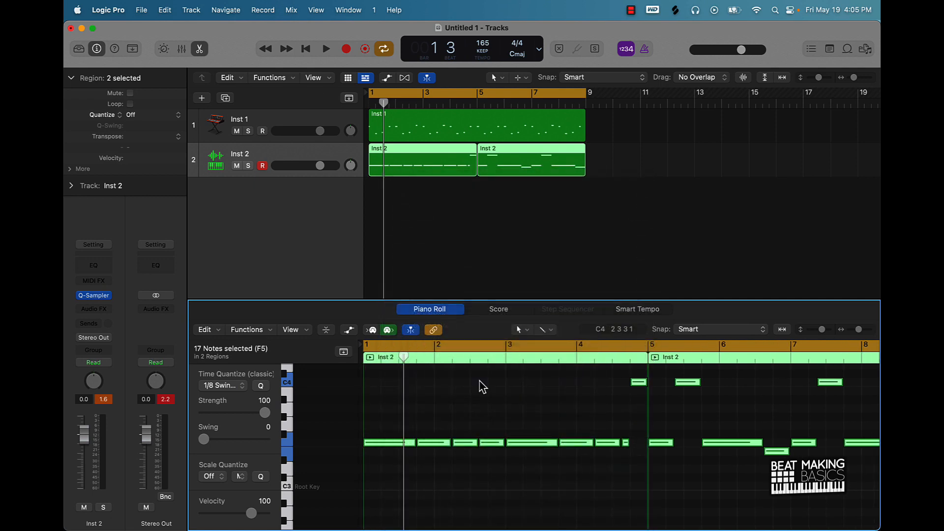